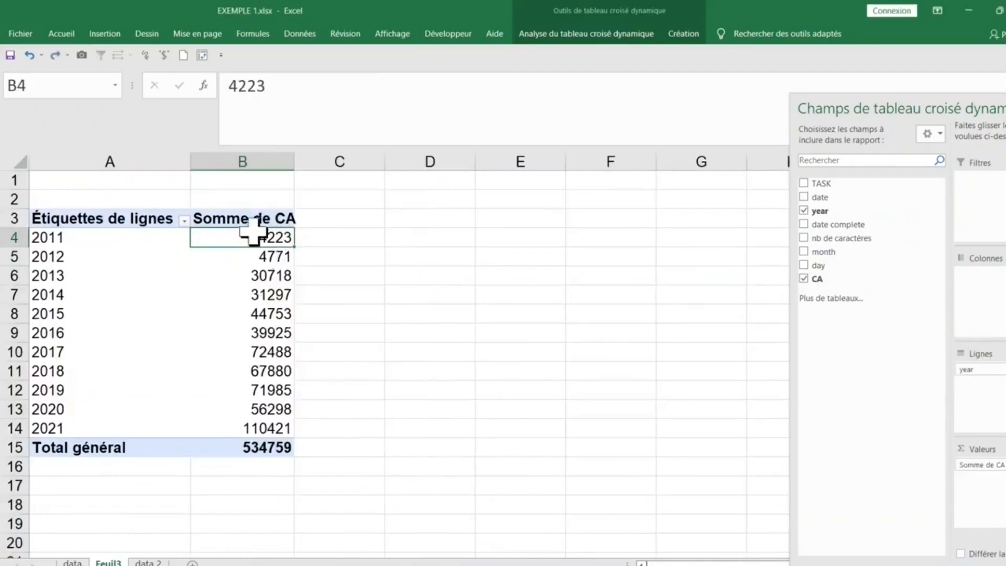
Summarize the CA values in the pivot table by average (Moyenne) instead of sum.
{"action": "right_click", "coordinate": [250, 237]}
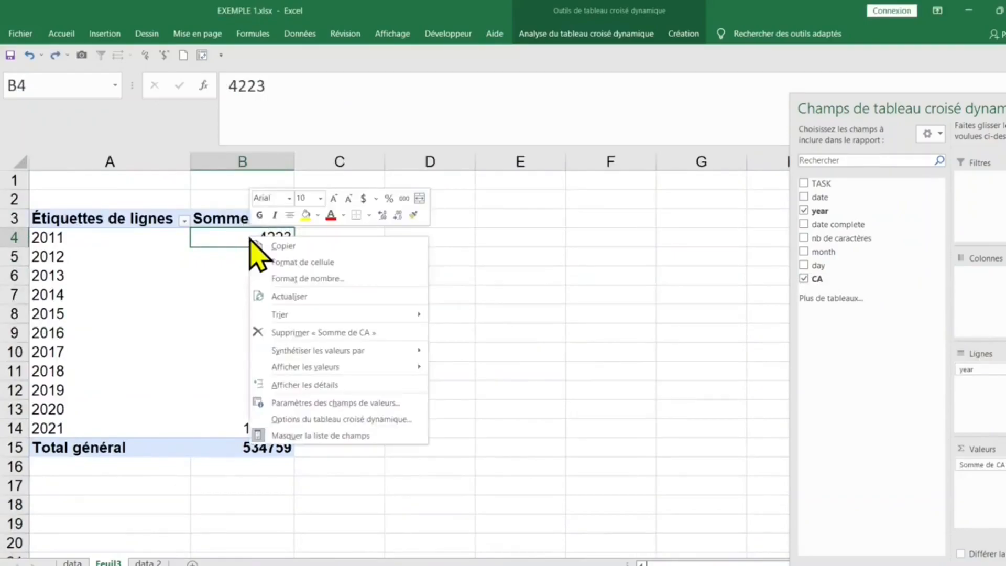
{"action": "mouse_move", "coordinate": [299, 350]}
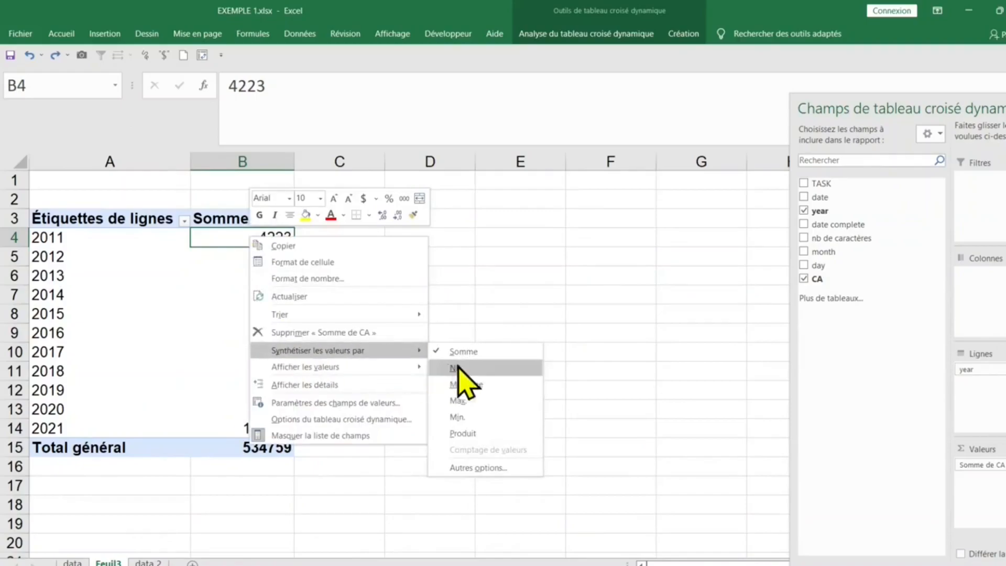
{"action": "left_click", "coordinate": [485, 384]}
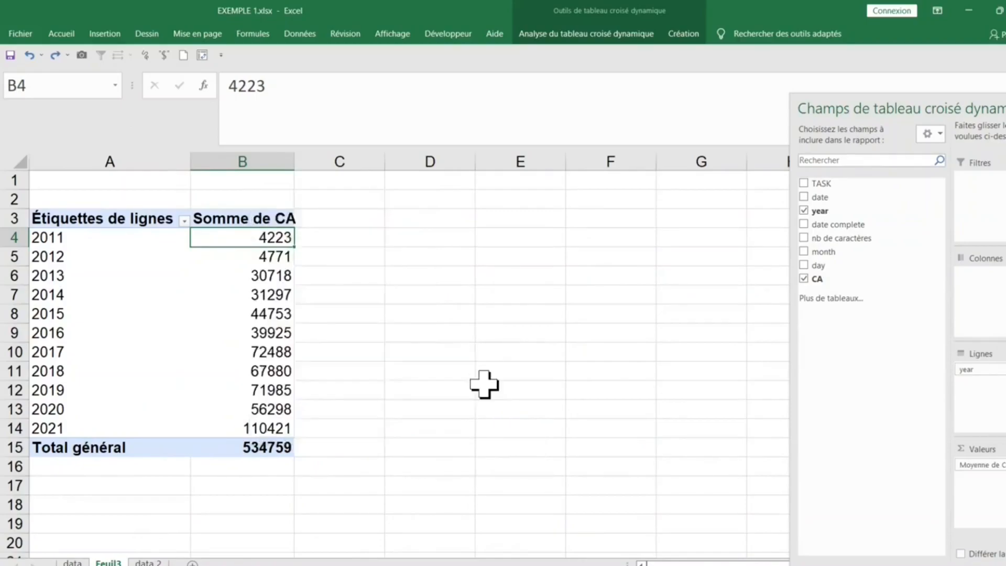
Set the number format of the average CA values to Nombre with 2 decimals.
{"action": "right_click", "coordinate": [247, 237]}
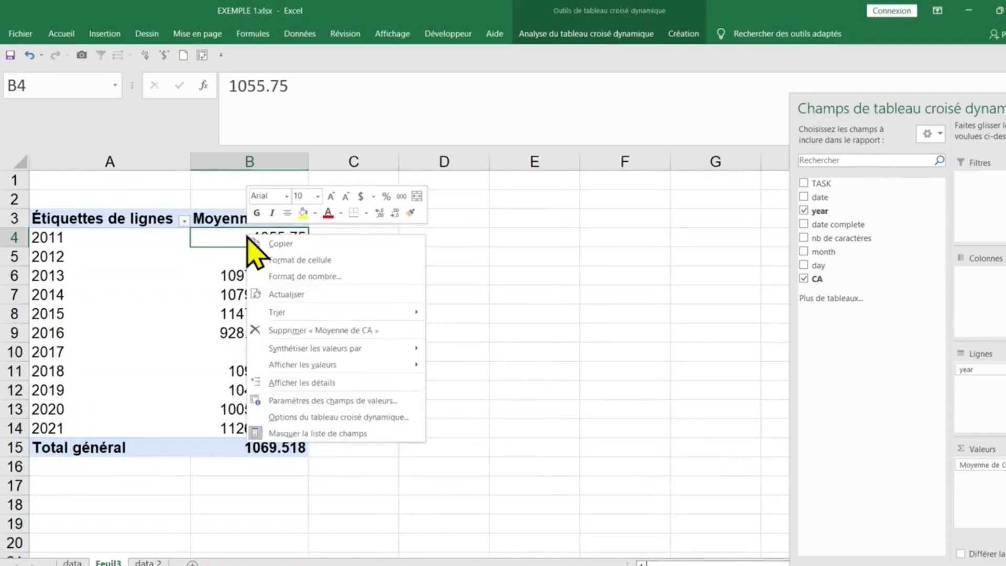
{"action": "left_click", "coordinate": [273, 279]}
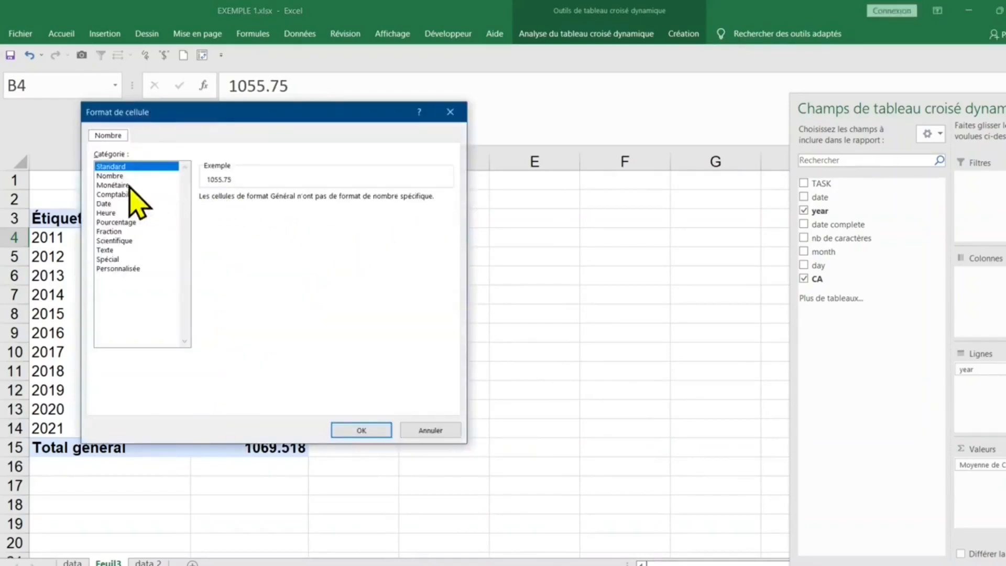
{"action": "left_click", "coordinate": [111, 176]}
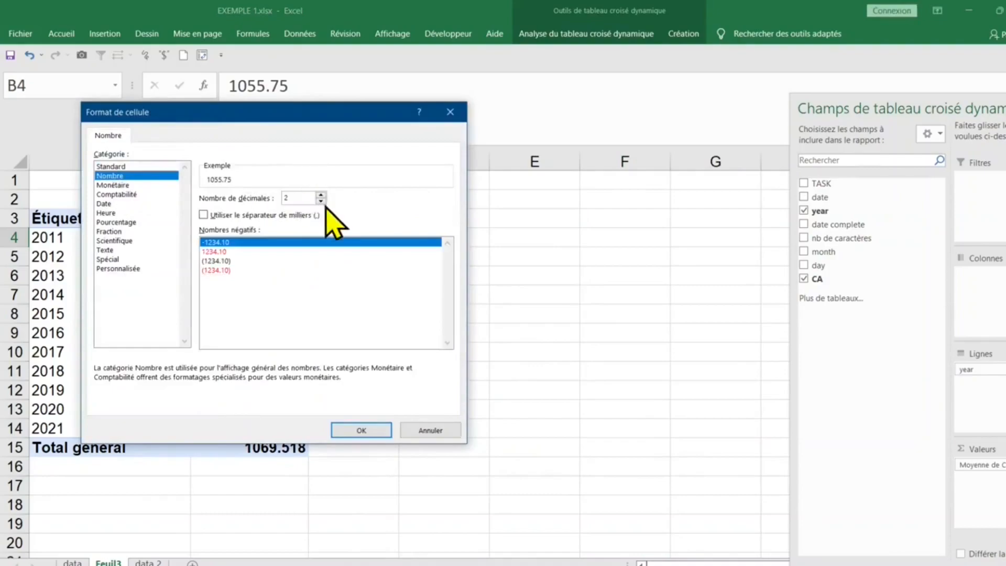
{"action": "left_click", "coordinate": [305, 199]}
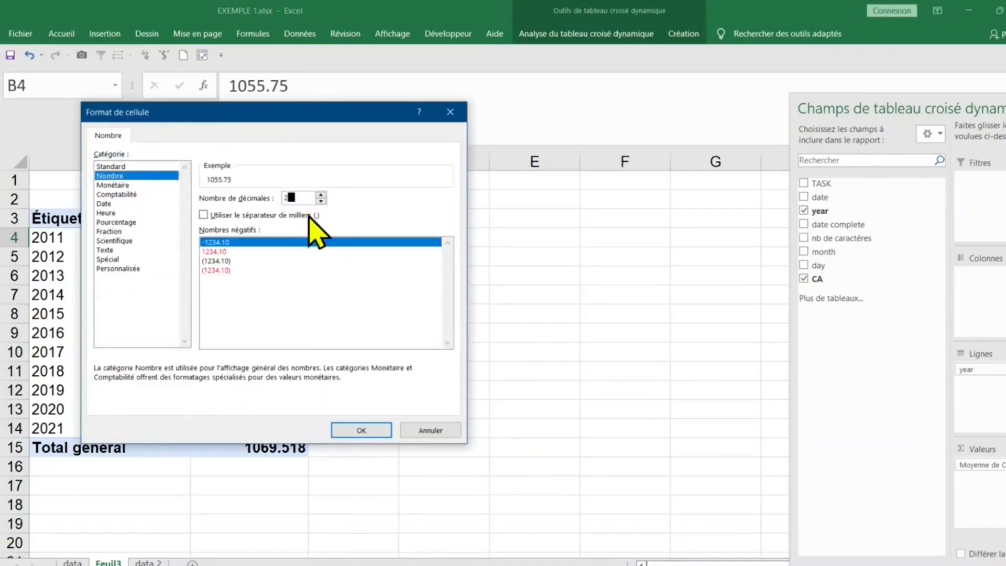
{"action": "left_click", "coordinate": [362, 430]}
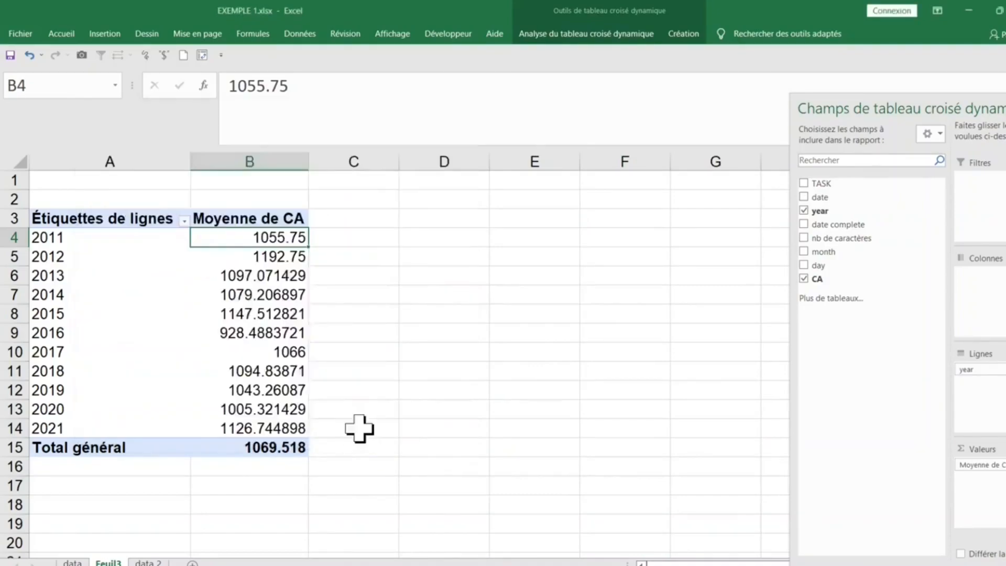
Change the number format of the average CA values to Comptabilité with 2 decimals and the $ symbol.
{"action": "right_click", "coordinate": [251, 239]}
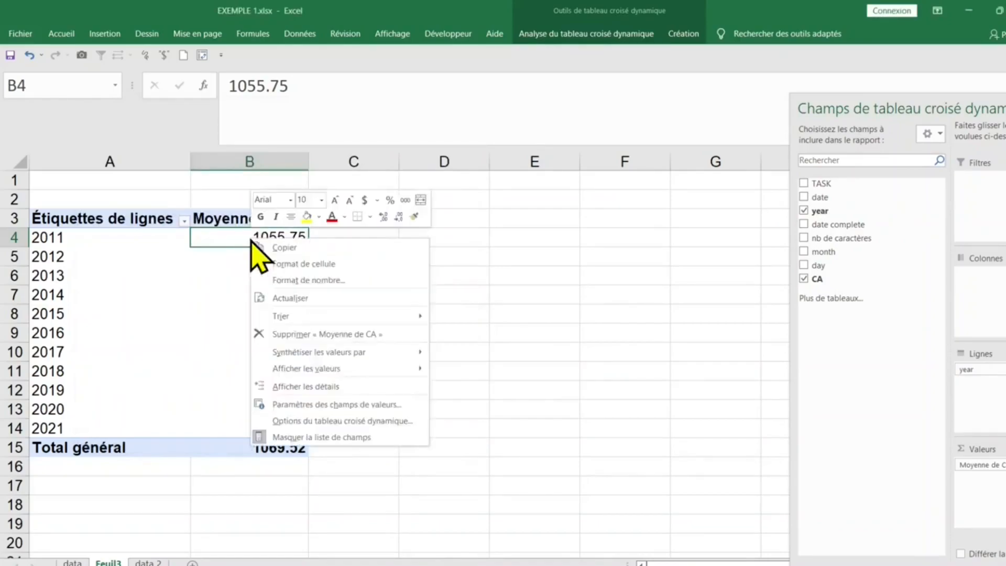
{"action": "left_click", "coordinate": [320, 280]}
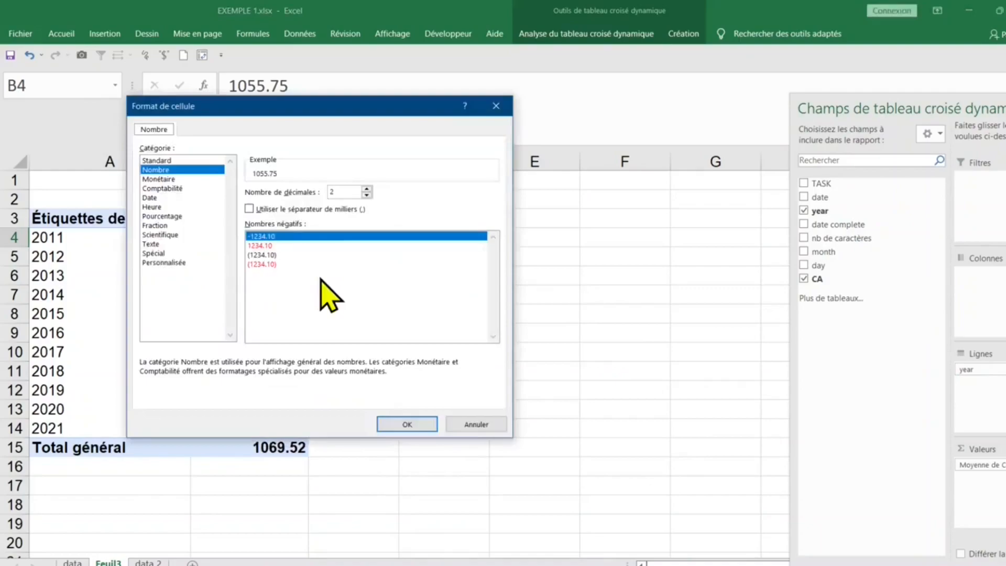
{"action": "left_click", "coordinate": [168, 188]}
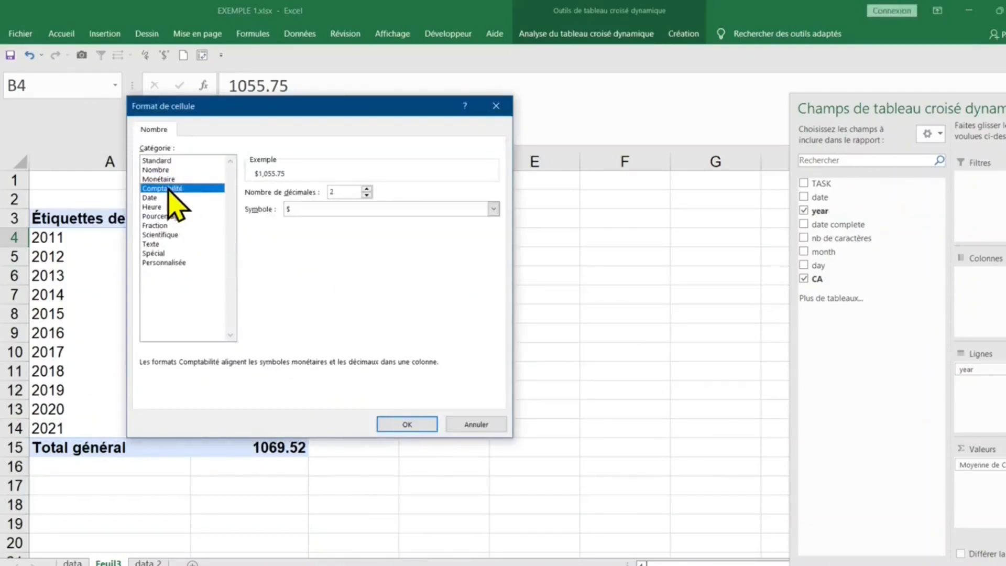
{"action": "left_click", "coordinate": [408, 425]}
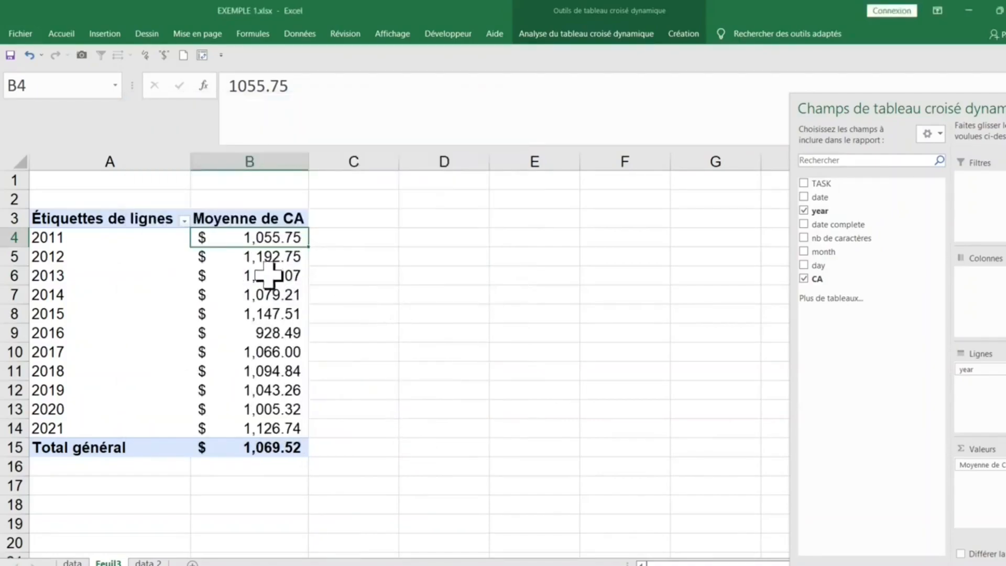
Add the CA field to the pivot table values a second time, as a sum next to the average.
{"action": "left_click", "coordinate": [292, 275]}
{"action": "left_click_drag", "start_coordinate": [942, 279], "coordinate": [864, 307]}
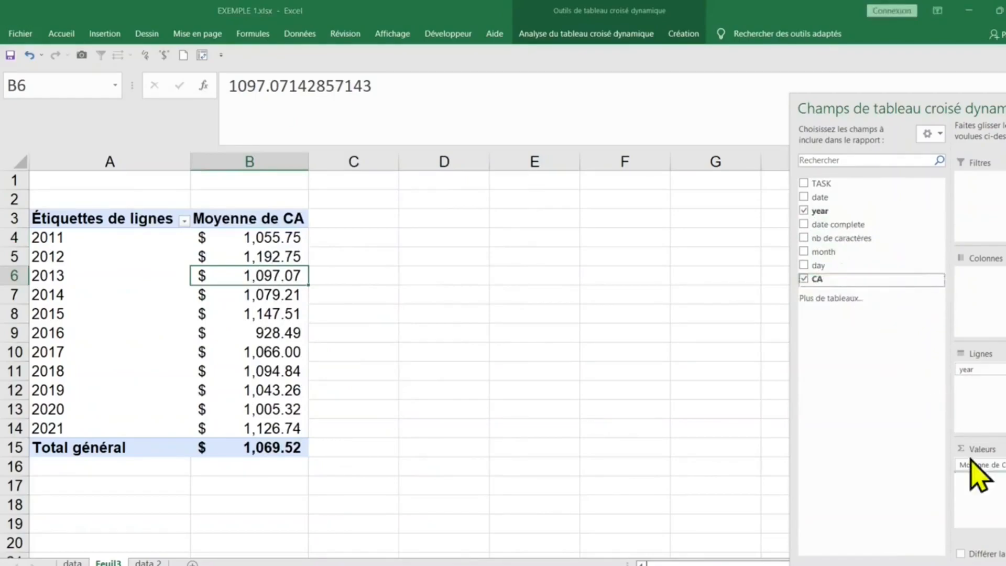
{"action": "left_click_drag", "start_coordinate": [996, 482], "coordinate": [996, 484]}
{"action": "left_click", "coordinate": [393, 237]}
{"action": "left_click", "coordinate": [379, 326]}
{"action": "left_click", "coordinate": [386, 412]}
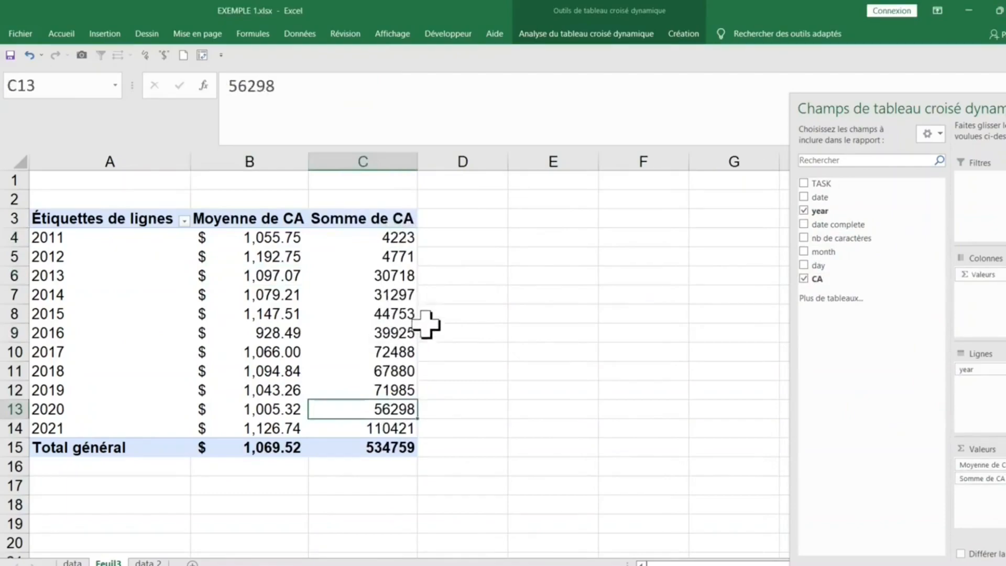
{"action": "left_click", "coordinate": [367, 313]}
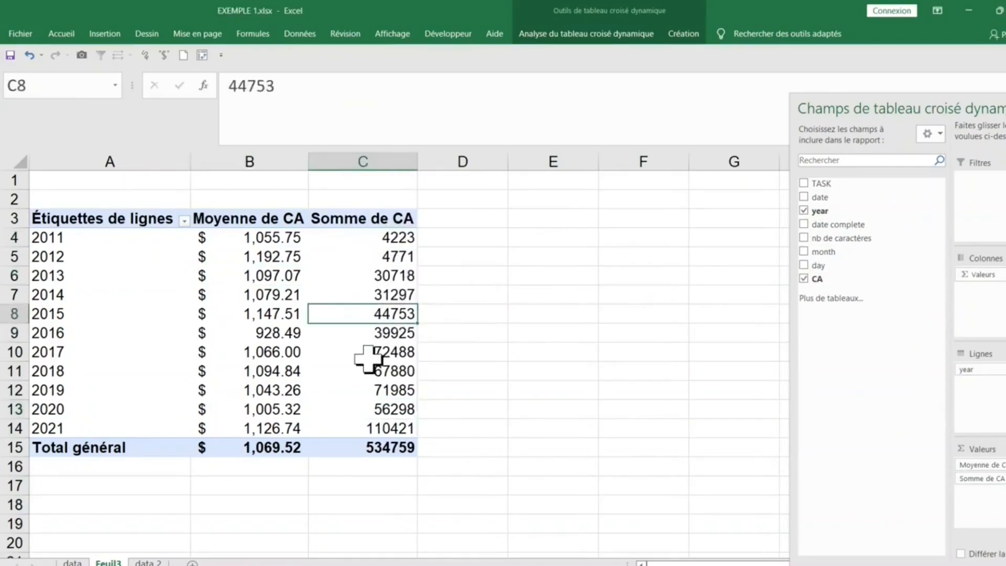
Show the Somme de CA values as a percentage of the column total (% du total de la colonne).
{"action": "left_click", "coordinate": [365, 238]}
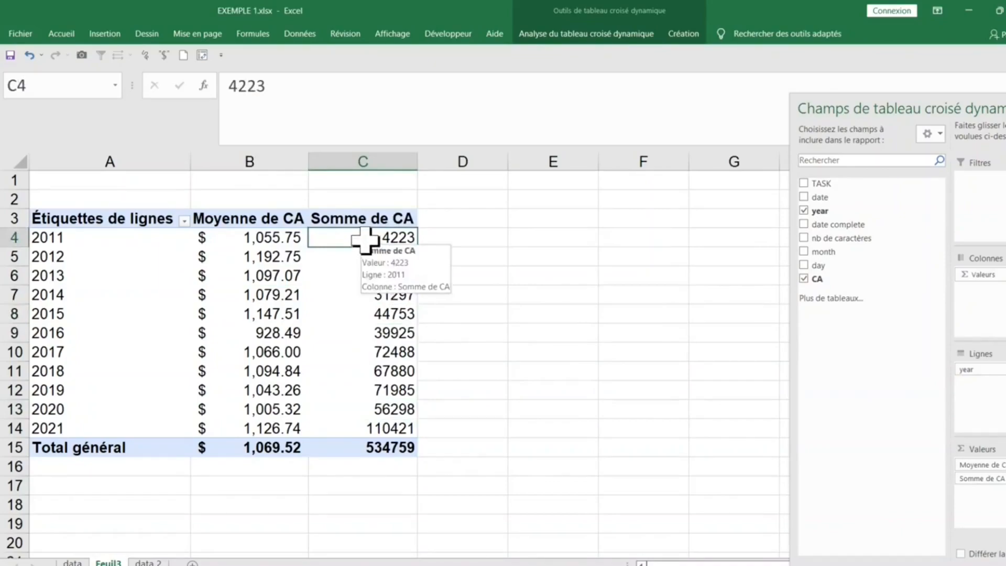
{"action": "right_click", "coordinate": [365, 239]}
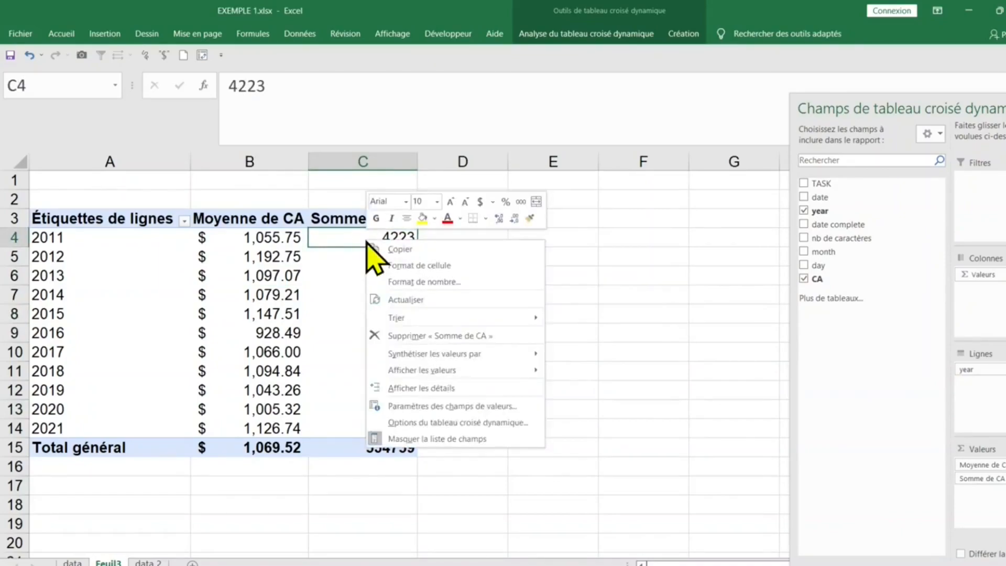
{"action": "mouse_move", "coordinate": [414, 370]}
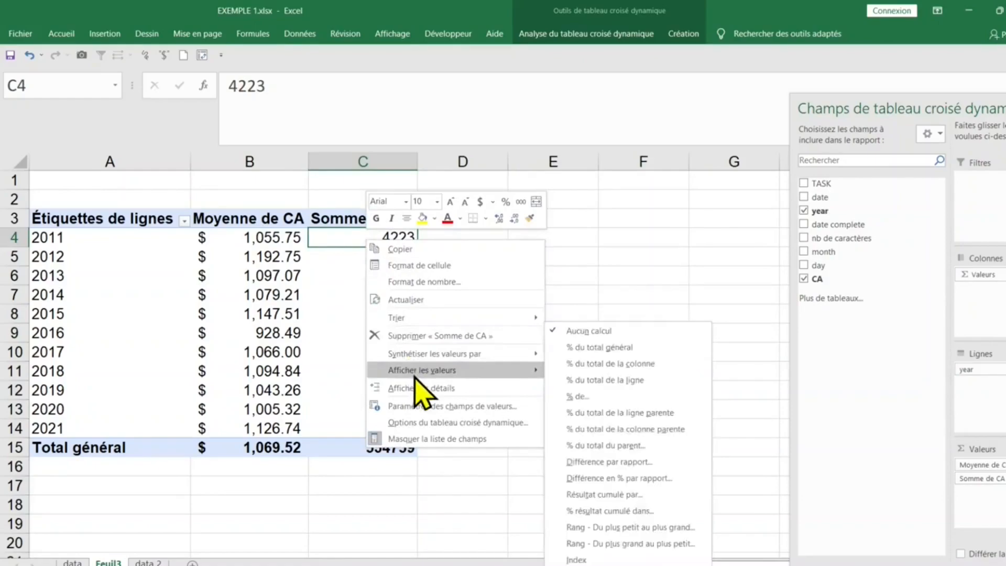
{"action": "left_click", "coordinate": [610, 363]}
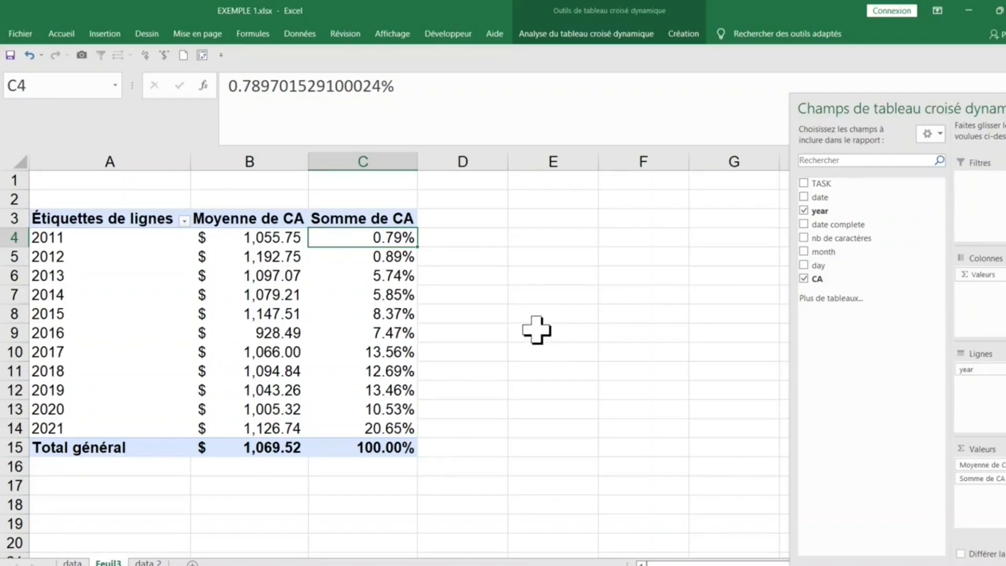
{"action": "mouse_move", "coordinate": [378, 445]}
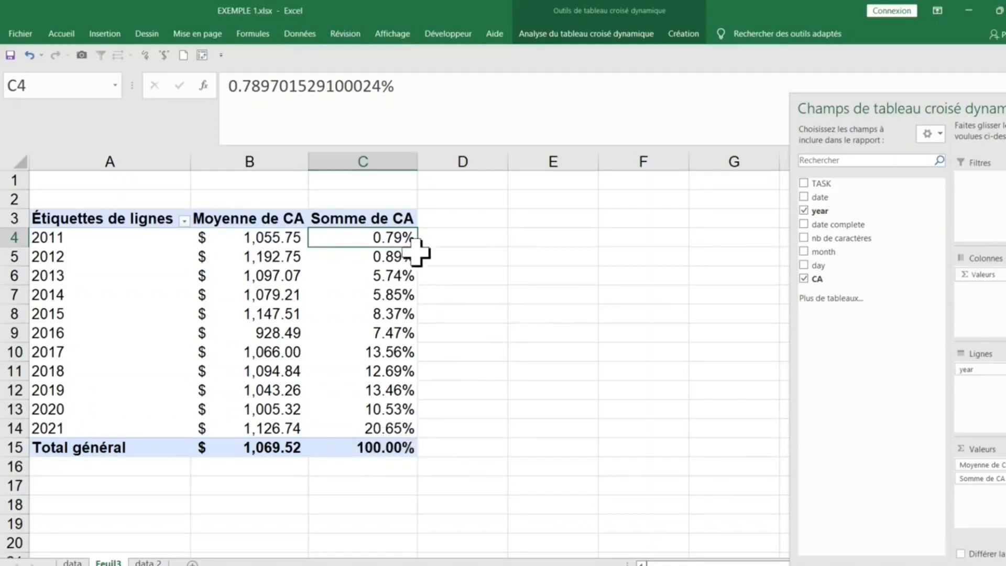
Reset the display of the Somme de CA values to Aucun calcul.
{"action": "right_click", "coordinate": [361, 237]}
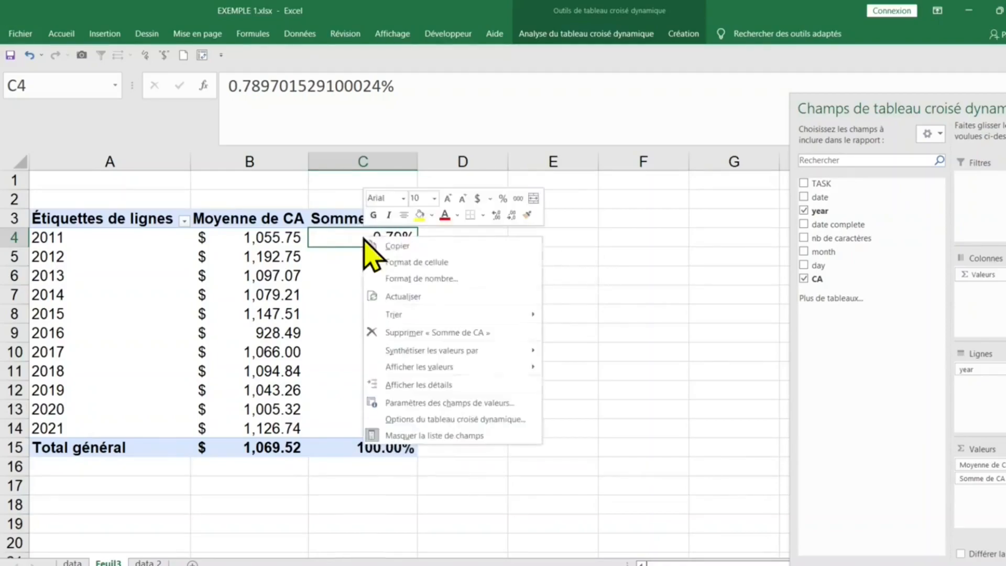
{"action": "mouse_move", "coordinate": [411, 370]}
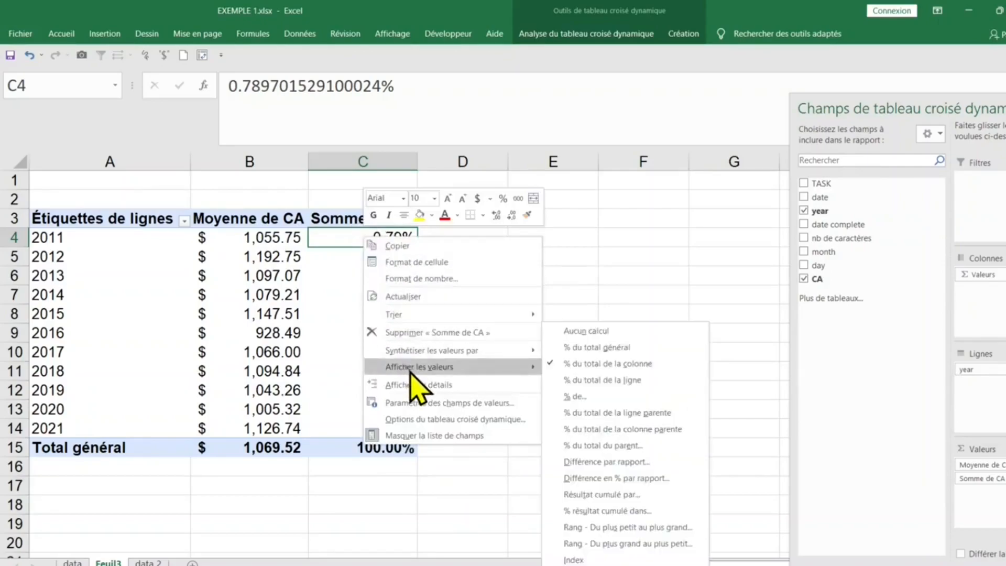
{"action": "left_click", "coordinate": [608, 330]}
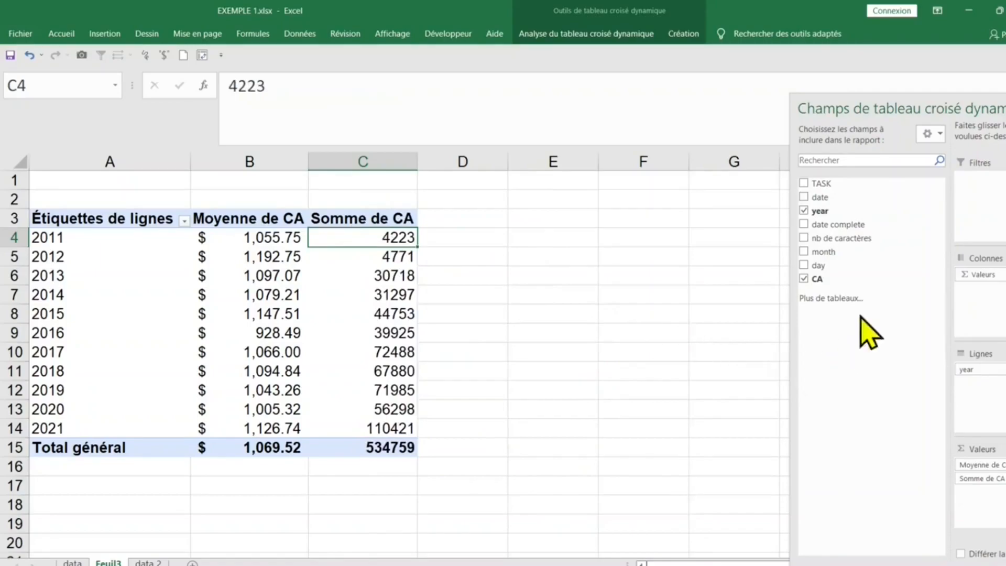
Replace the average of CA so the values hold two sums of CA, and show the second as % du total de la colonne.
{"action": "left_click_drag", "start_coordinate": [845, 277], "coordinate": [862, 303]}
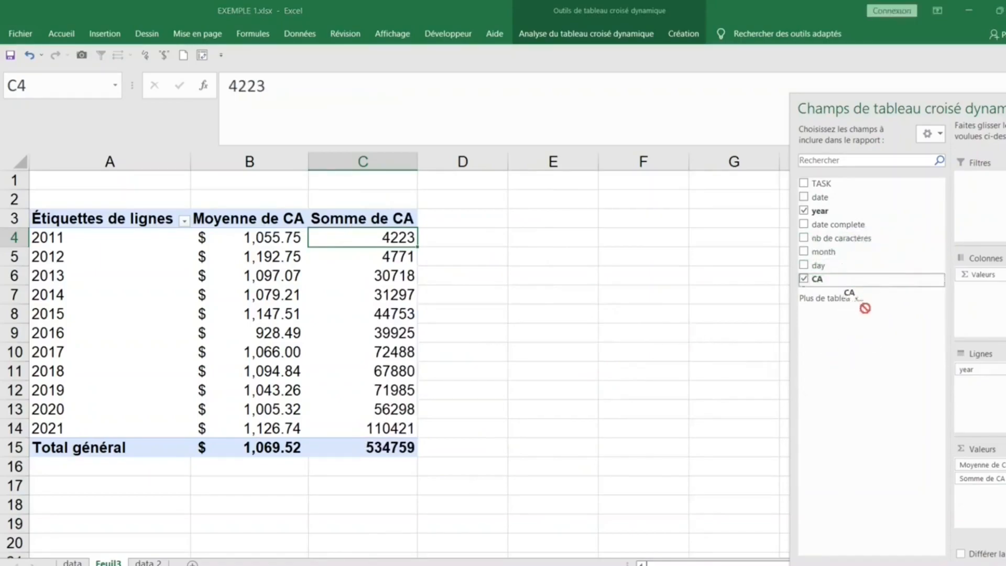
{"action": "left_click_drag", "start_coordinate": [994, 490], "coordinate": [701, 357]}
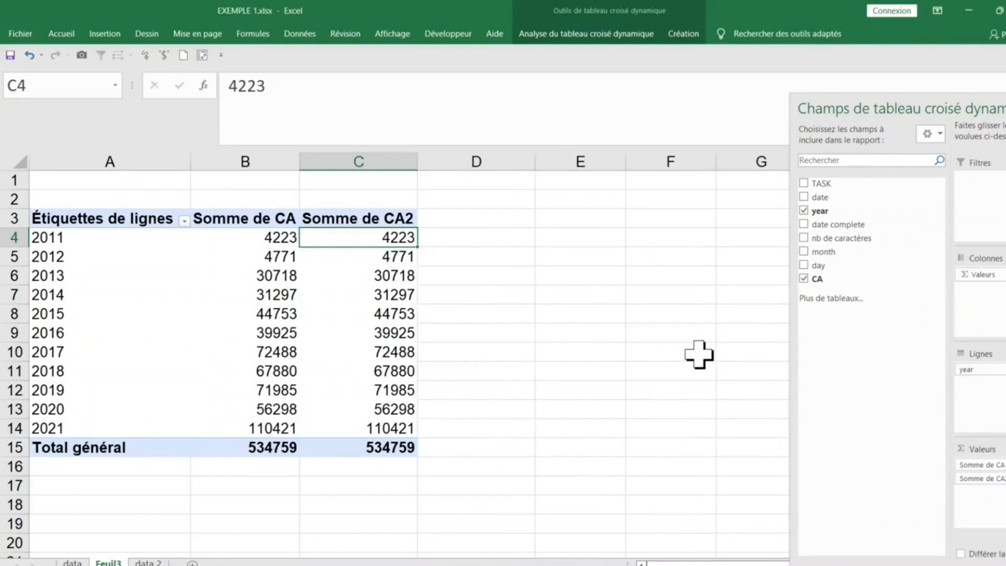
{"action": "right_click", "coordinate": [360, 239]}
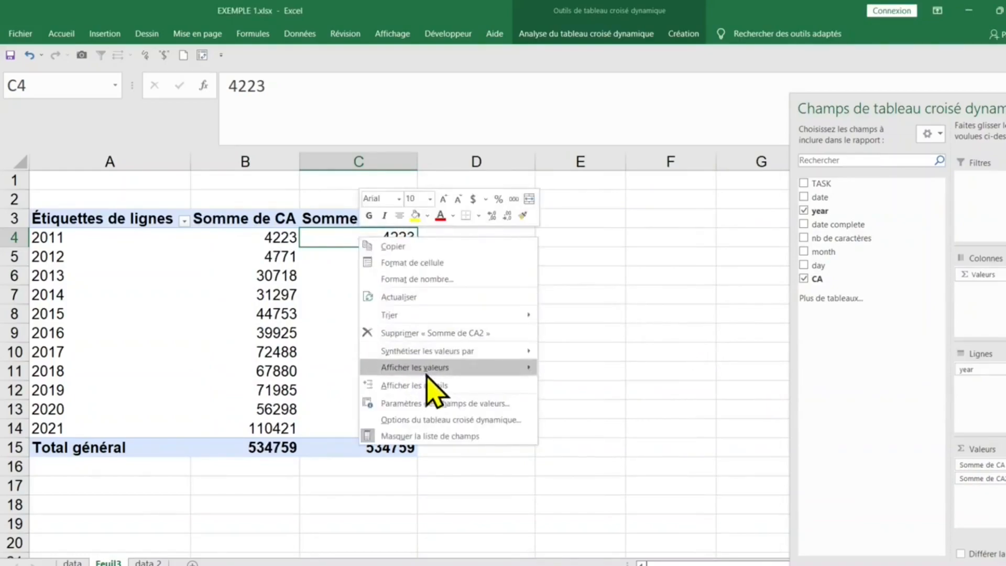
{"action": "mouse_move", "coordinate": [425, 373]}
{"action": "left_click", "coordinate": [618, 363]}
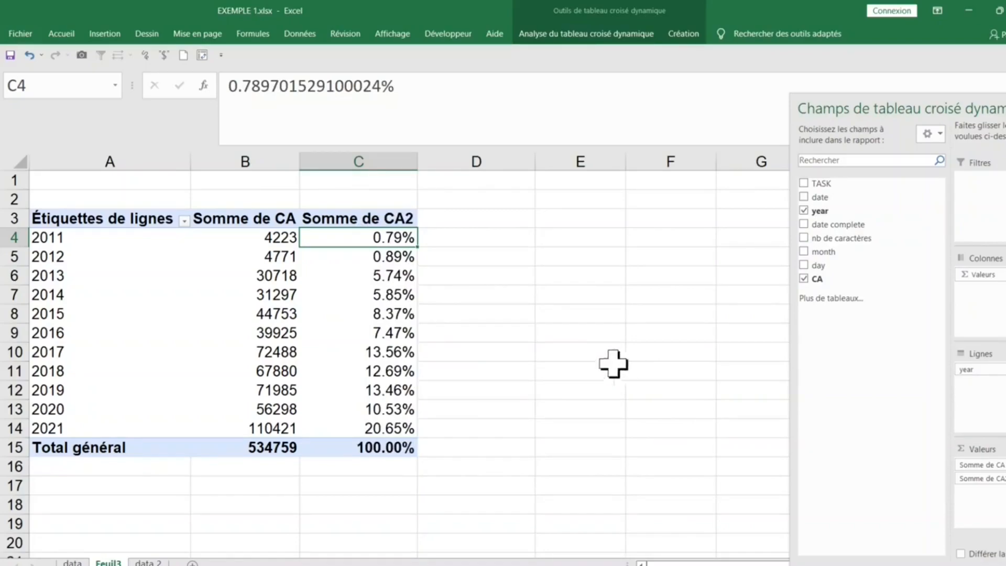
Set the number format of the first Somme de CA column to Monétaire with 2 decimals and the $ symbol.
{"action": "left_click", "coordinate": [263, 270]}
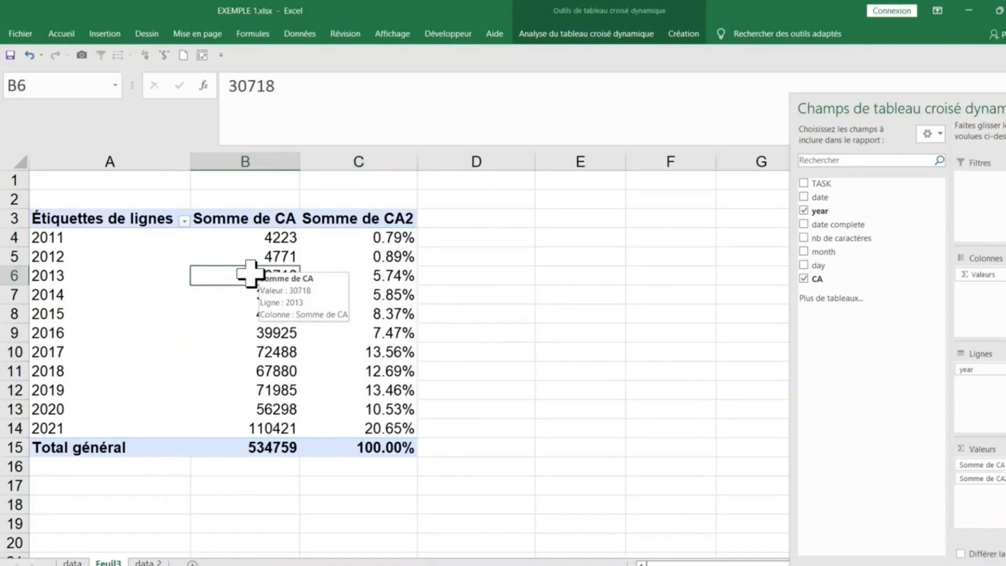
{"action": "right_click", "coordinate": [253, 276]}
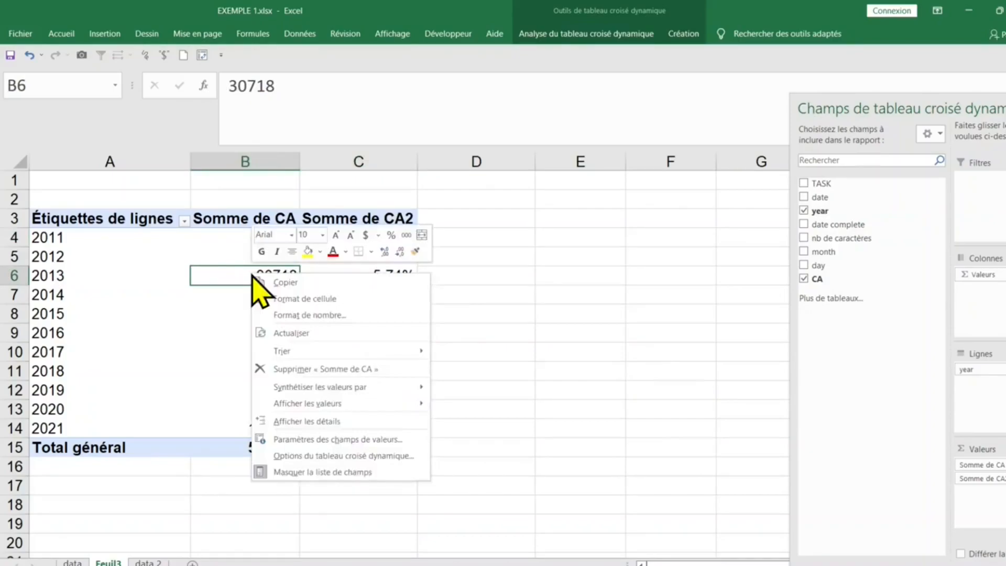
{"action": "left_click", "coordinate": [292, 315]}
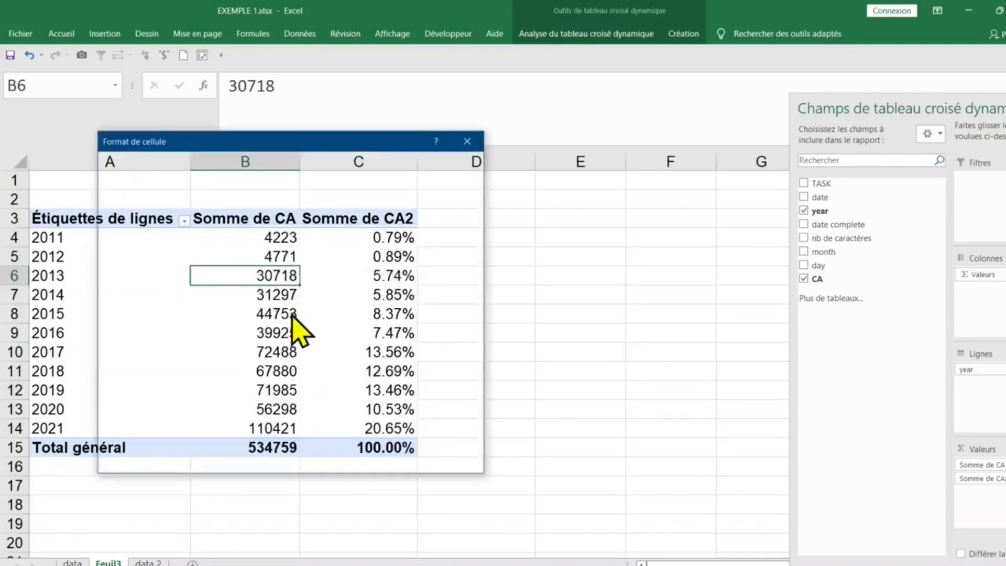
{"action": "left_click", "coordinate": [132, 215]}
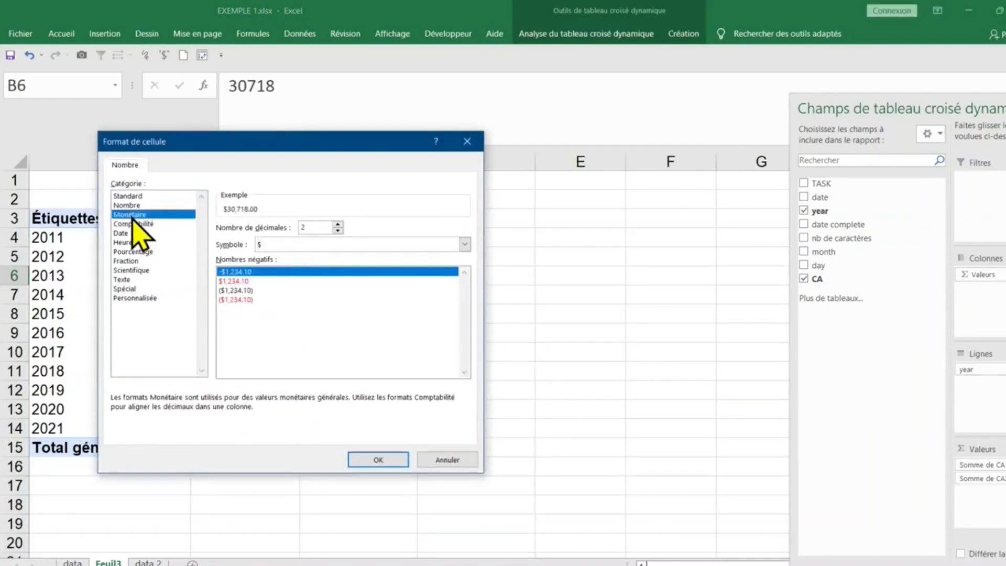
{"action": "left_click", "coordinate": [396, 460]}
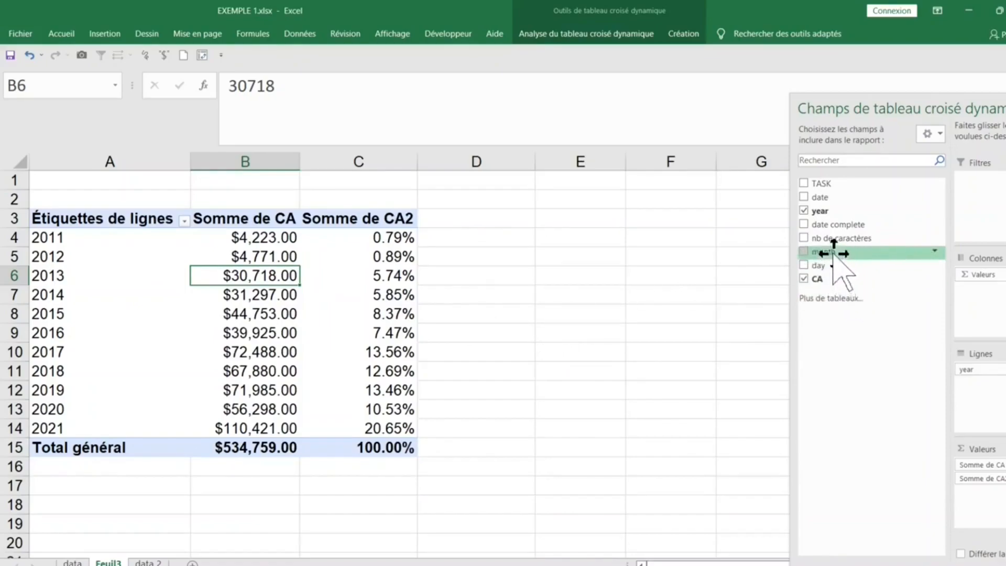
Add the month field as a report filter and restrict the pivot table to Jan.
{"action": "left_click_drag", "start_coordinate": [833, 253], "coordinate": [1002, 300]}
{"action": "left_click_drag", "start_coordinate": [990, 260], "coordinate": [972, 181]}
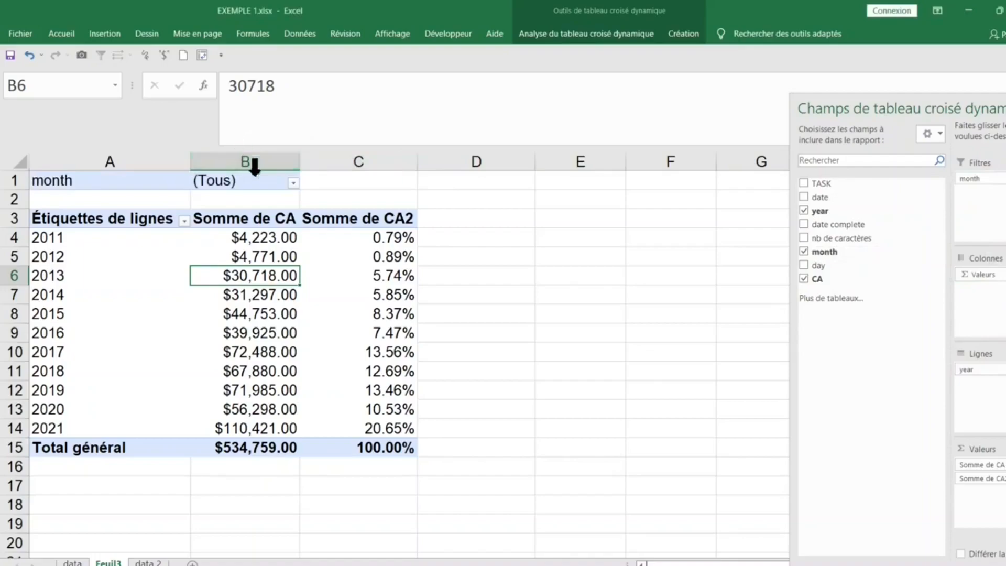
{"action": "left_click", "coordinate": [293, 183]}
{"action": "left_click", "coordinate": [157, 225]}
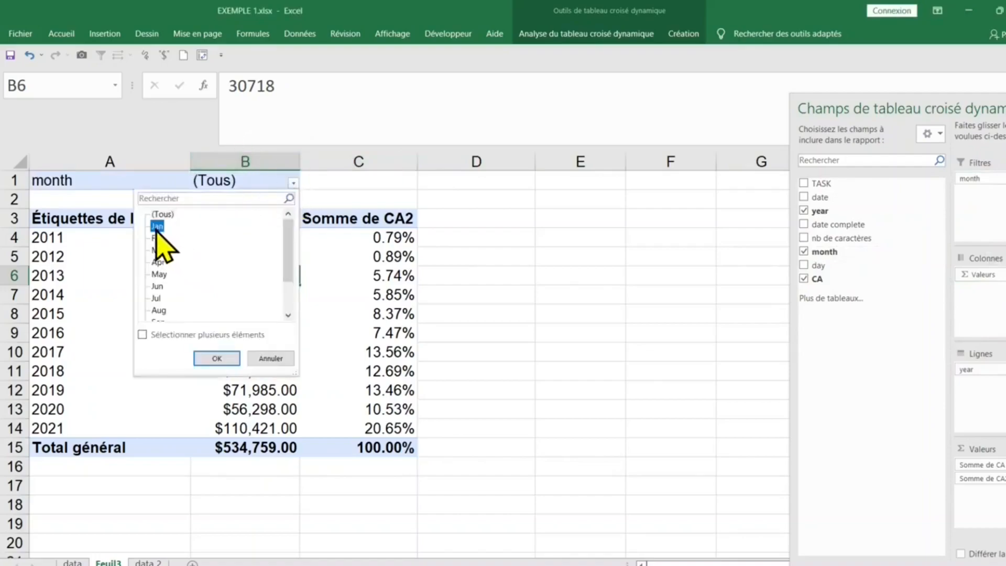
{"action": "left_click", "coordinate": [212, 358]}
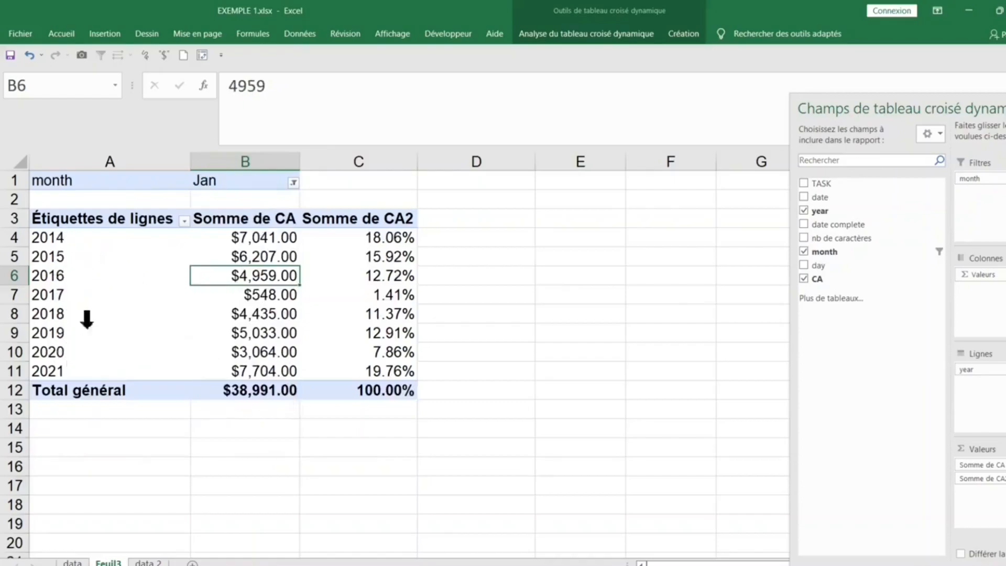
Change the month report filter to Feb.
{"action": "left_click", "coordinate": [293, 182]}
{"action": "left_click", "coordinate": [158, 226]}
{"action": "left_click", "coordinate": [217, 358]}
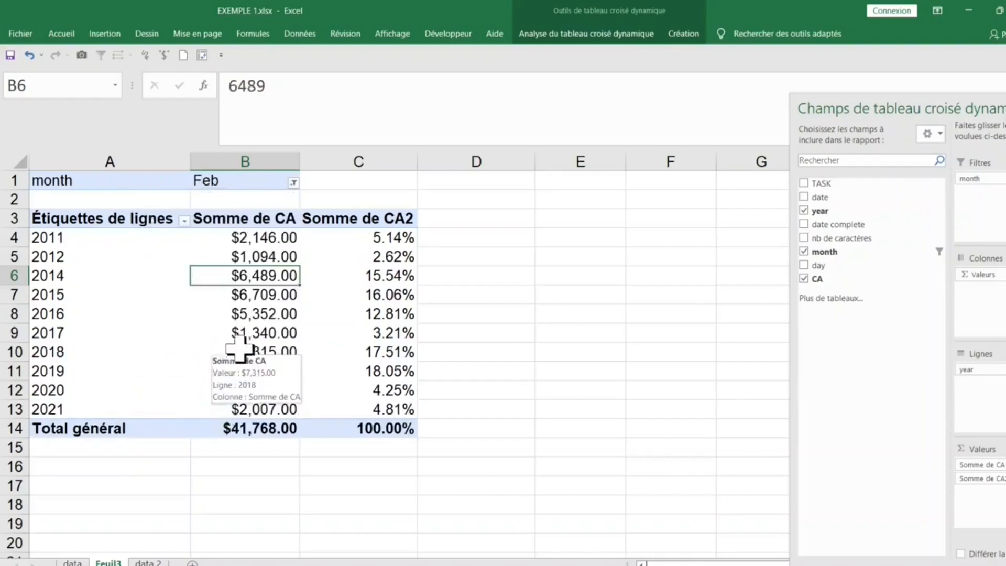
Swap the pivot table fields so year becomes the report filter and month supplies the row labels.
{"action": "left_click_drag", "start_coordinate": [1001, 479], "coordinate": [967, 491]}
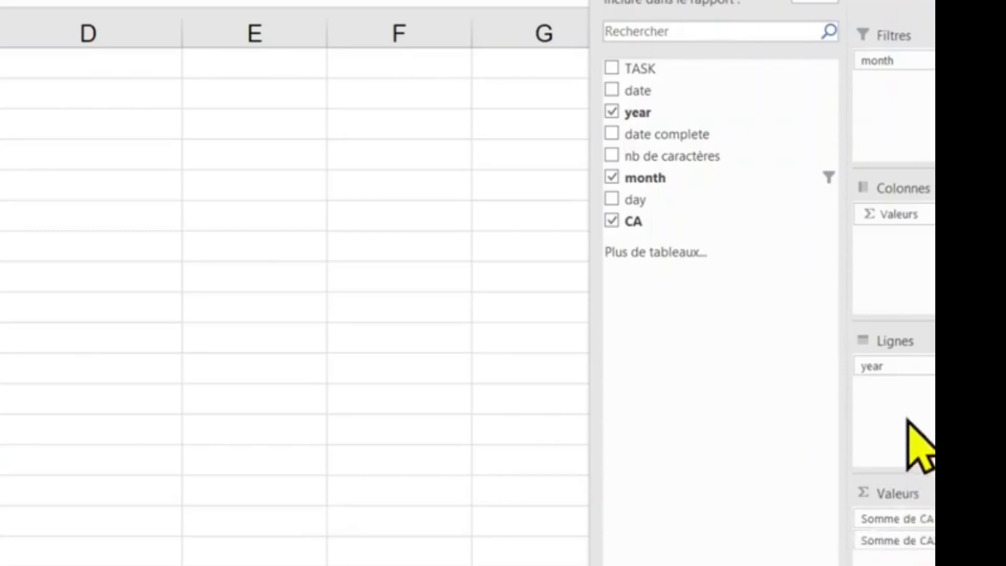
{"action": "left_click_drag", "start_coordinate": [906, 375], "coordinate": [911, 60]}
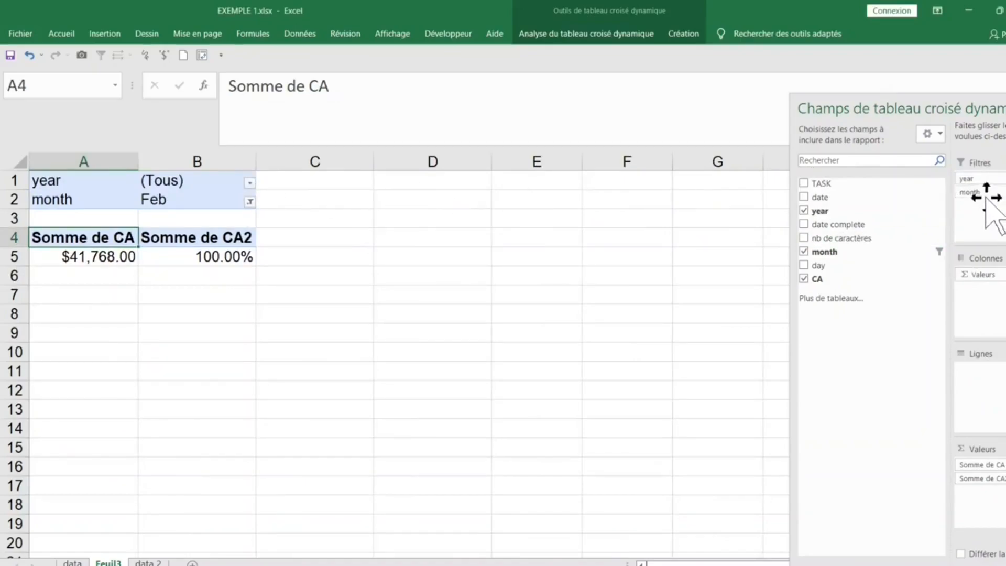
{"action": "left_click_drag", "start_coordinate": [984, 192], "coordinate": [978, 382]}
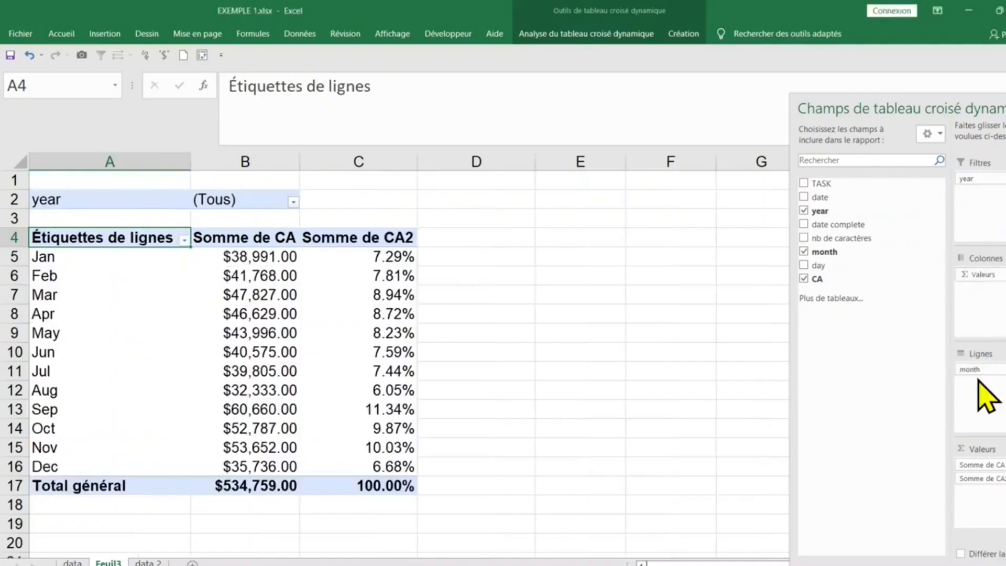
Restrict the pivot table with the year report filter, first to 2012 and finally to 2016.
{"action": "left_click", "coordinate": [293, 203]}
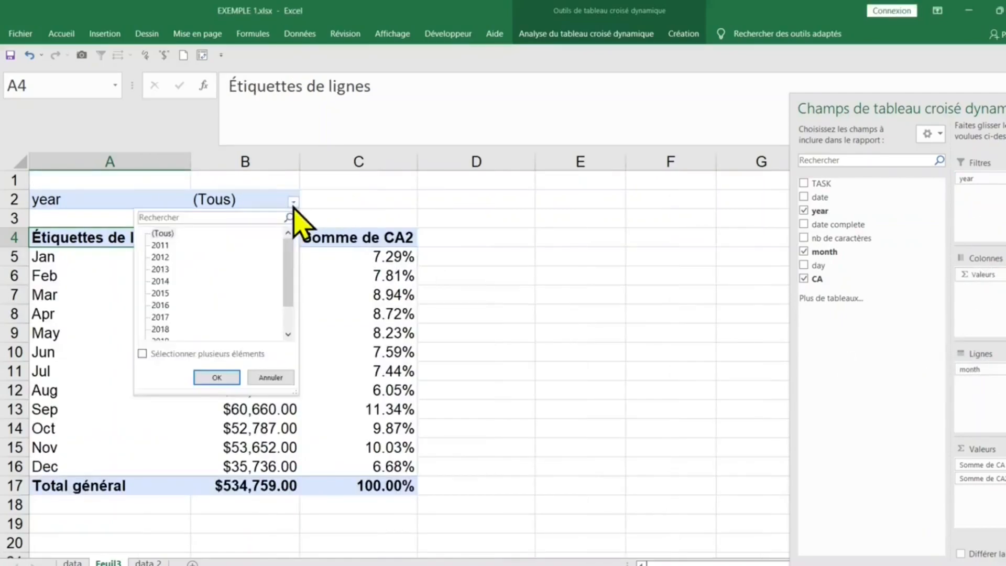
{"action": "left_click", "coordinate": [159, 257]}
{"action": "left_click", "coordinate": [224, 377]}
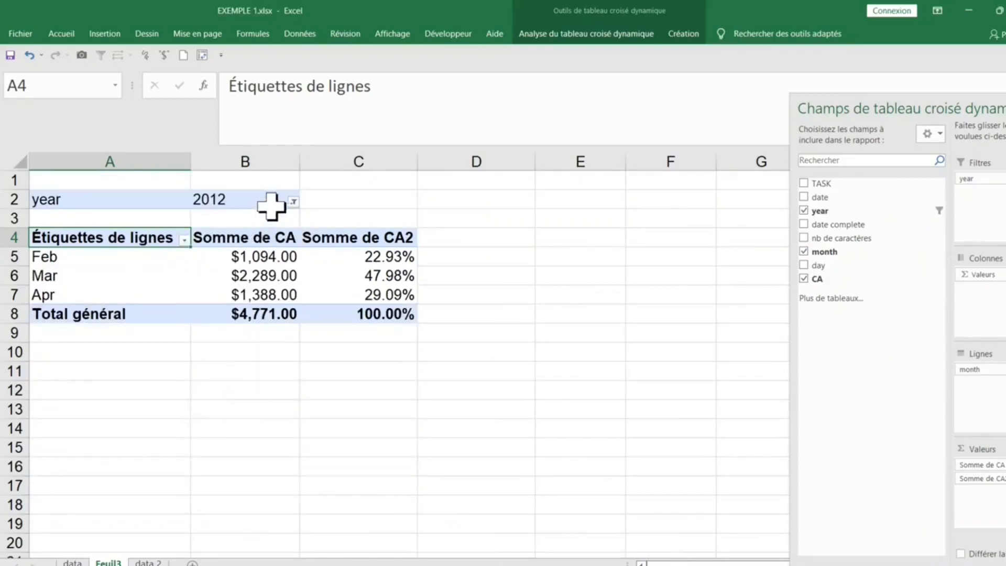
{"action": "left_click", "coordinate": [293, 202]}
{"action": "left_click", "coordinate": [169, 305]}
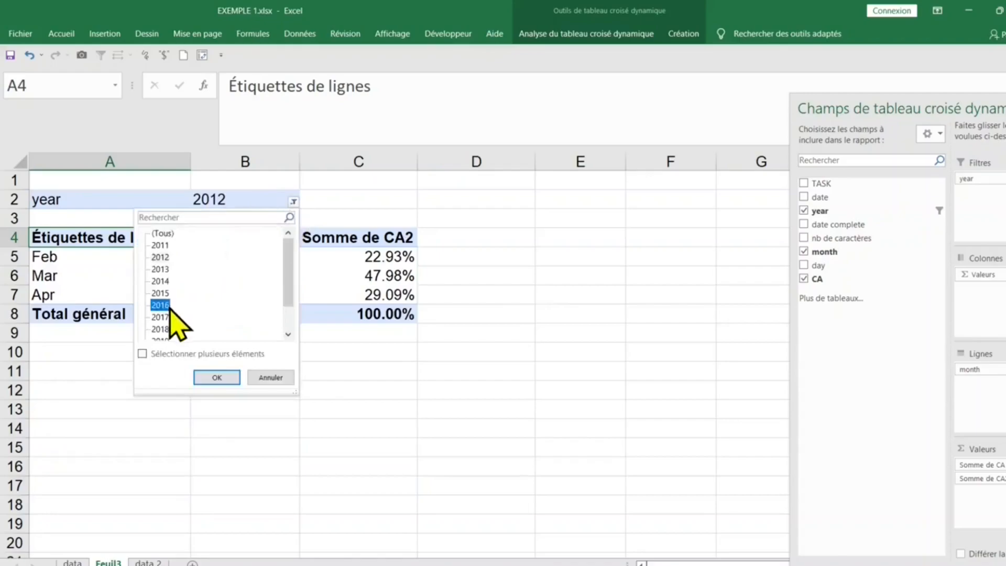
{"action": "left_click", "coordinate": [198, 375]}
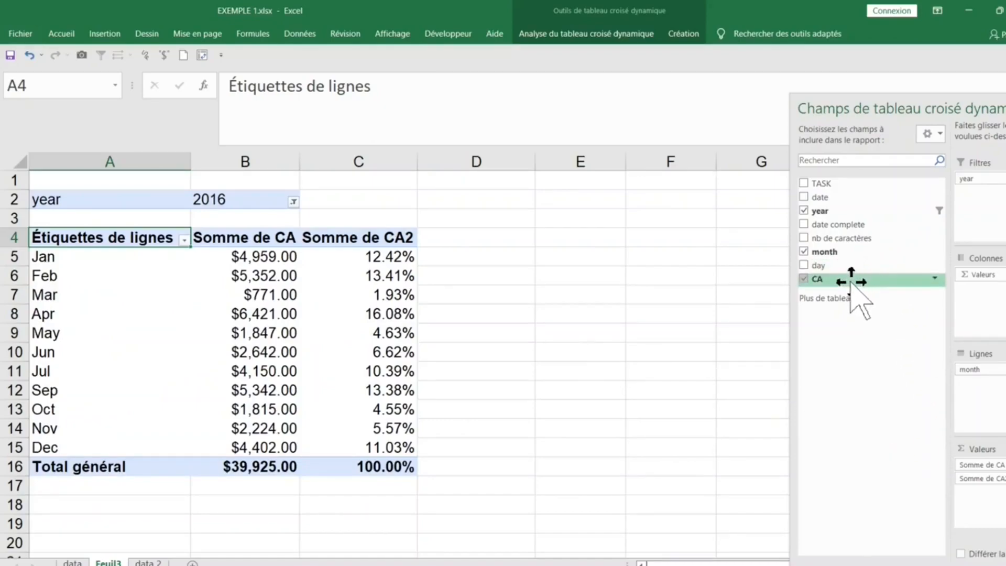
Add the CA field to the values a third time and summarize that column by Moyenne.
{"action": "left_click_drag", "start_coordinate": [850, 283], "coordinate": [992, 498]}
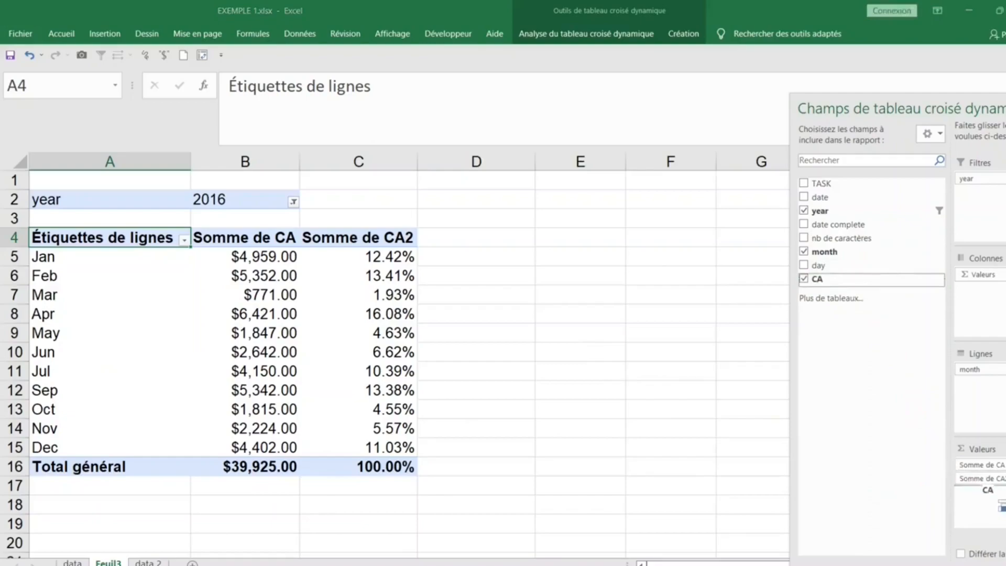
{"action": "left_click_drag", "start_coordinate": [1001, 507], "coordinate": [990, 480]}
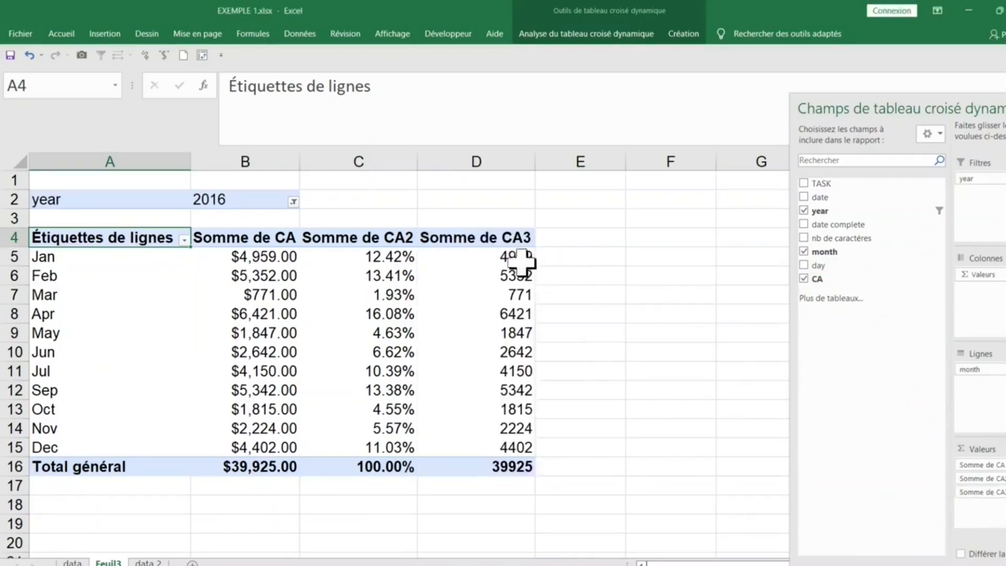
{"action": "left_click", "coordinate": [495, 258]}
{"action": "right_click", "coordinate": [498, 259]}
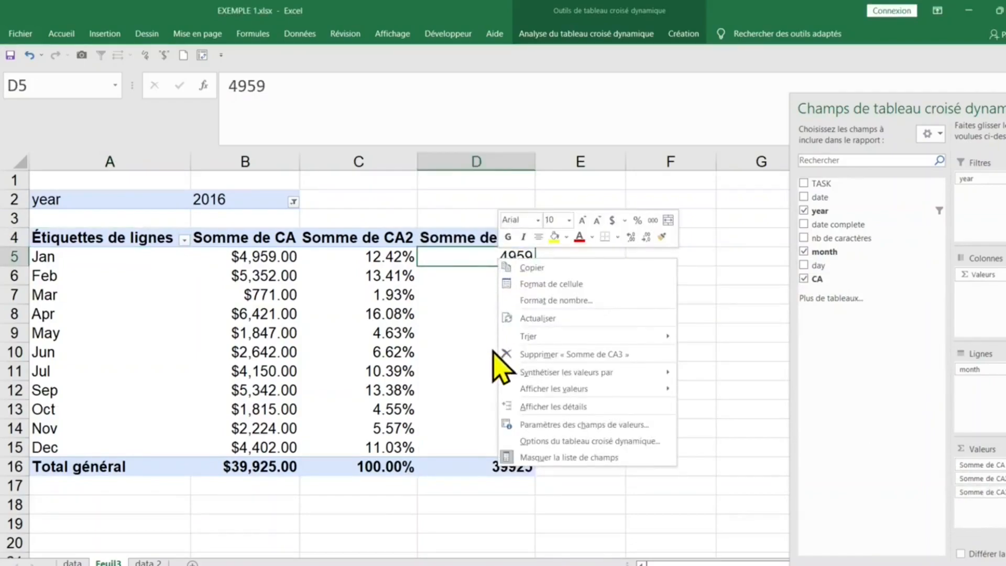
{"action": "mouse_move", "coordinate": [578, 381]}
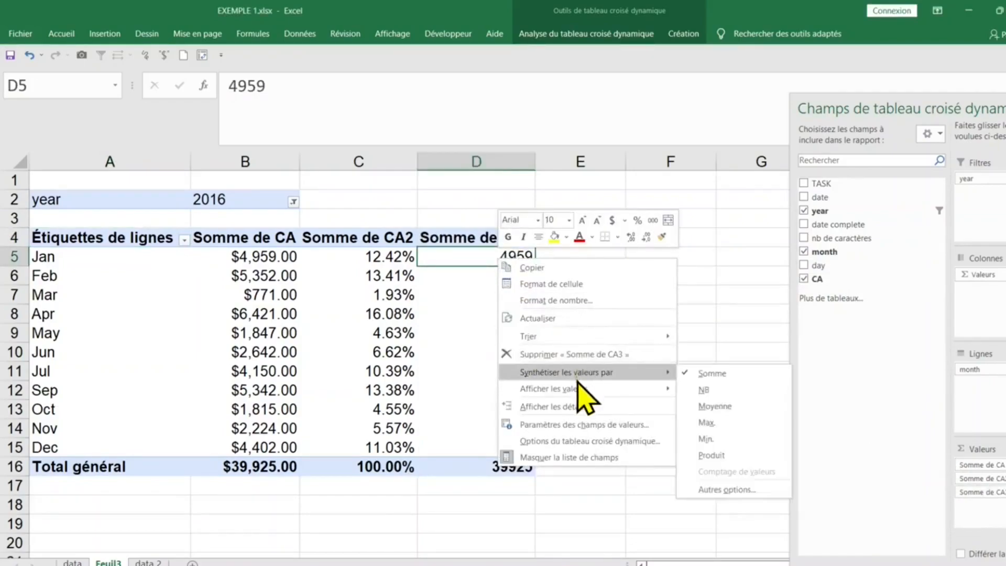
{"action": "left_click", "coordinate": [730, 408]}
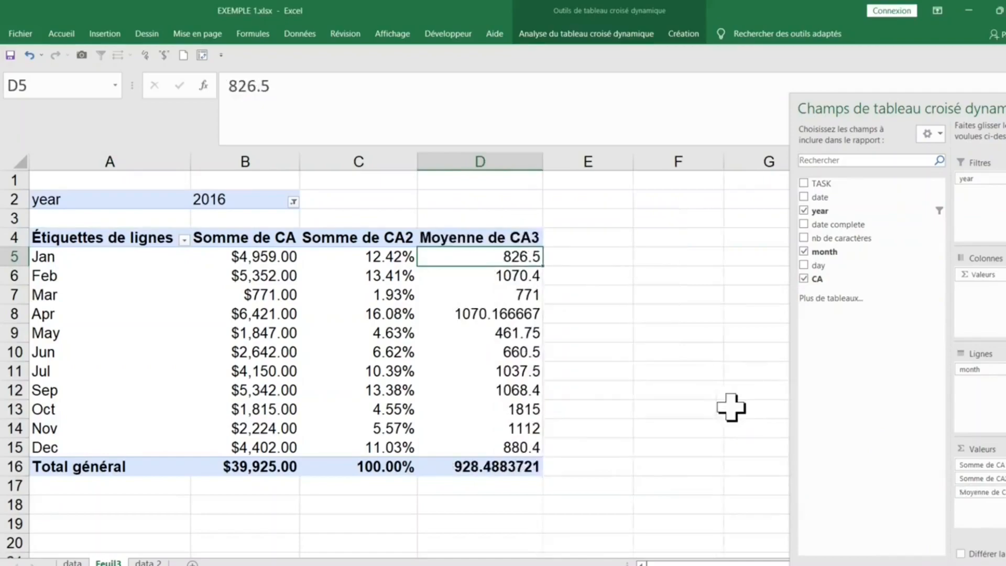
Set the number format of the Moyenne de CA3 column to Monétaire with 2 decimals and the $ symbol.
{"action": "right_click", "coordinate": [489, 258]}
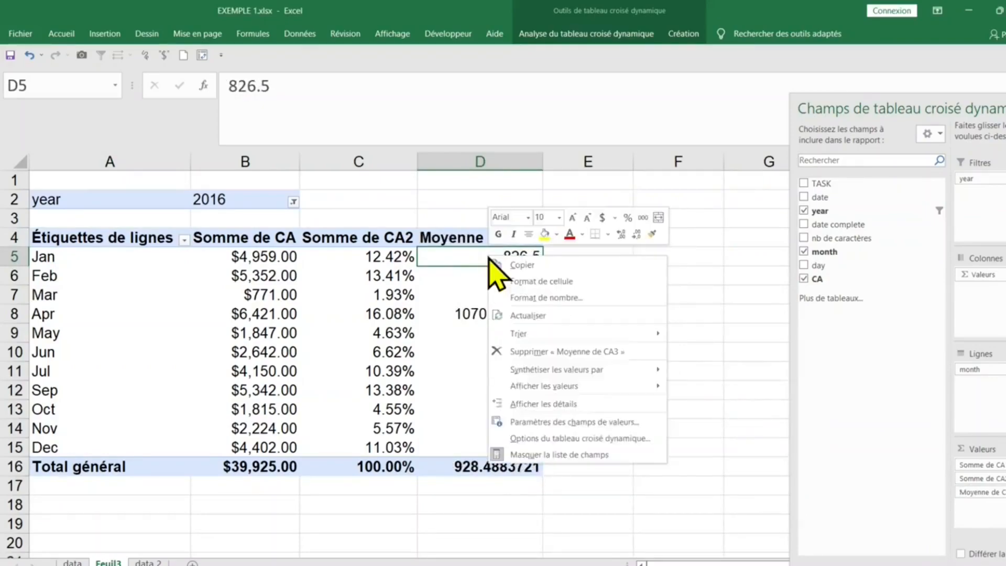
{"action": "left_click", "coordinate": [524, 297]}
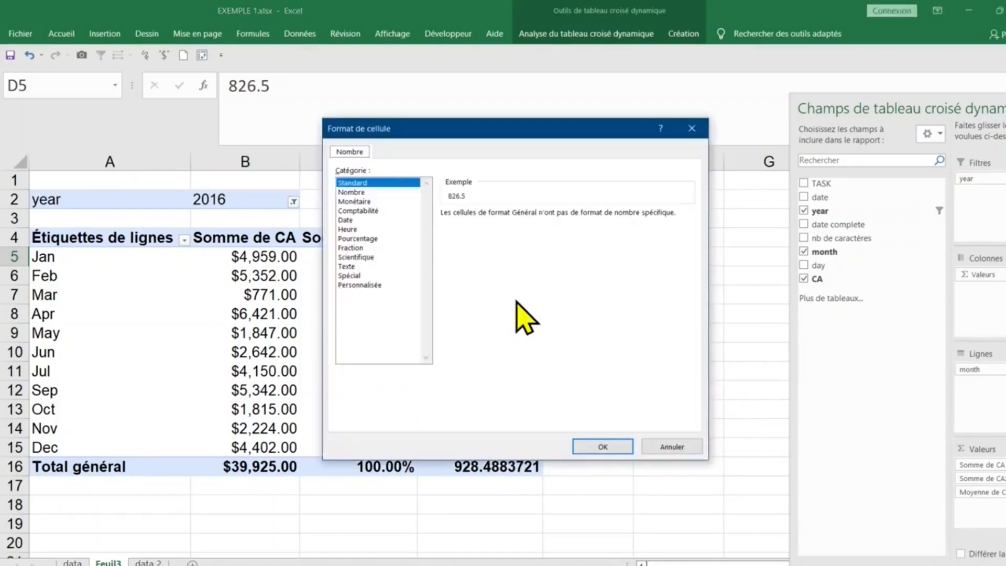
{"action": "left_click", "coordinate": [361, 202]}
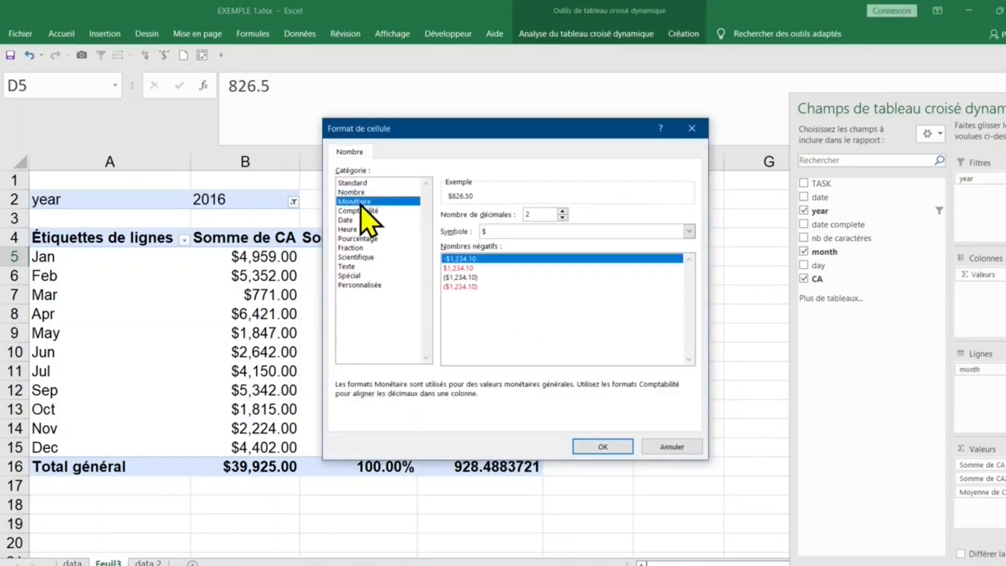
{"action": "left_click", "coordinate": [602, 446]}
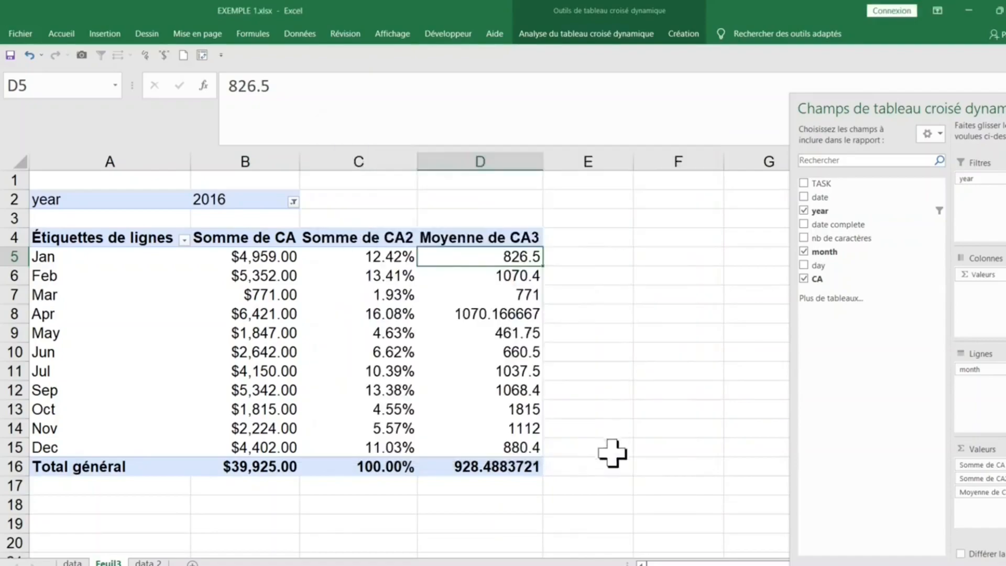
{"action": "left_click", "coordinate": [677, 341]}
Switch the year report filter to 2015 and after that to 2012.
{"action": "left_click", "coordinate": [239, 198]}
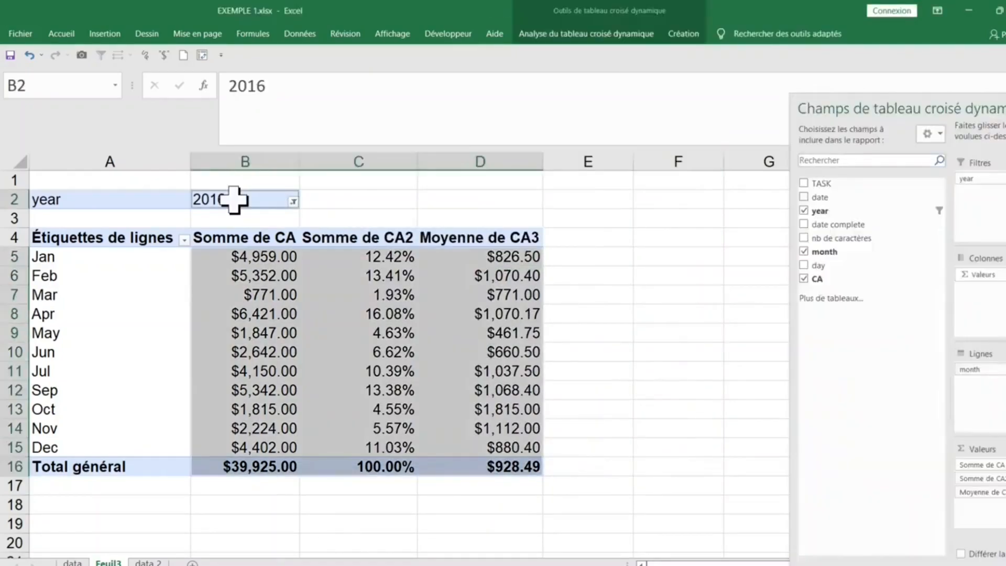
{"action": "left_click", "coordinate": [294, 201]}
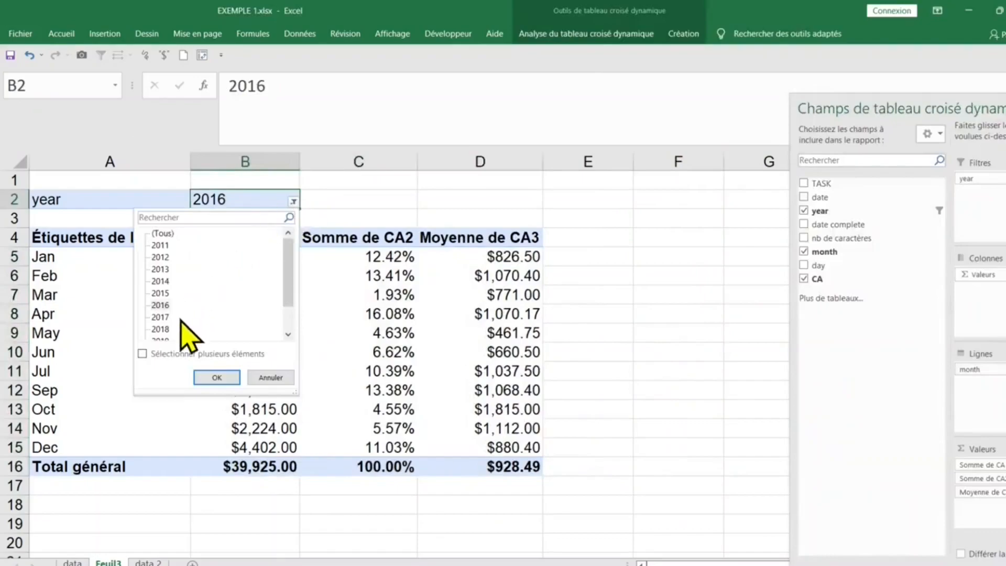
{"action": "left_click", "coordinate": [163, 293]}
{"action": "left_click", "coordinate": [226, 378]}
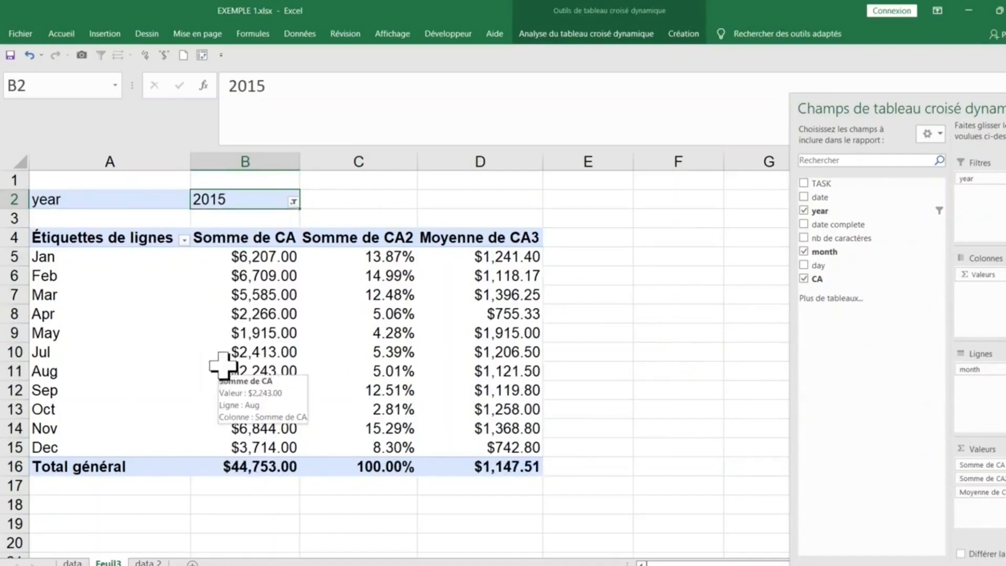
{"action": "left_click", "coordinate": [293, 202]}
{"action": "left_click", "coordinate": [160, 257]}
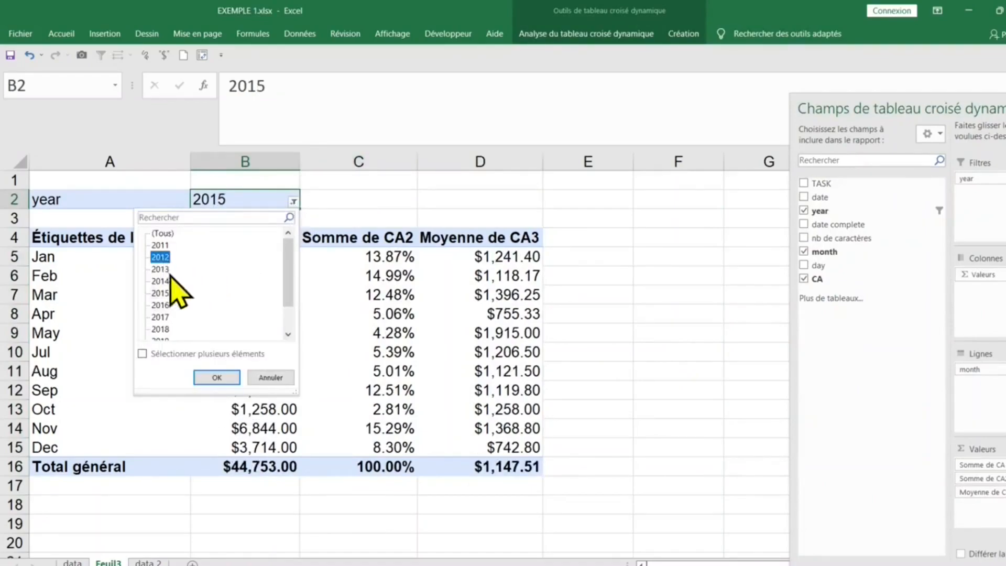
{"action": "left_click", "coordinate": [216, 377]}
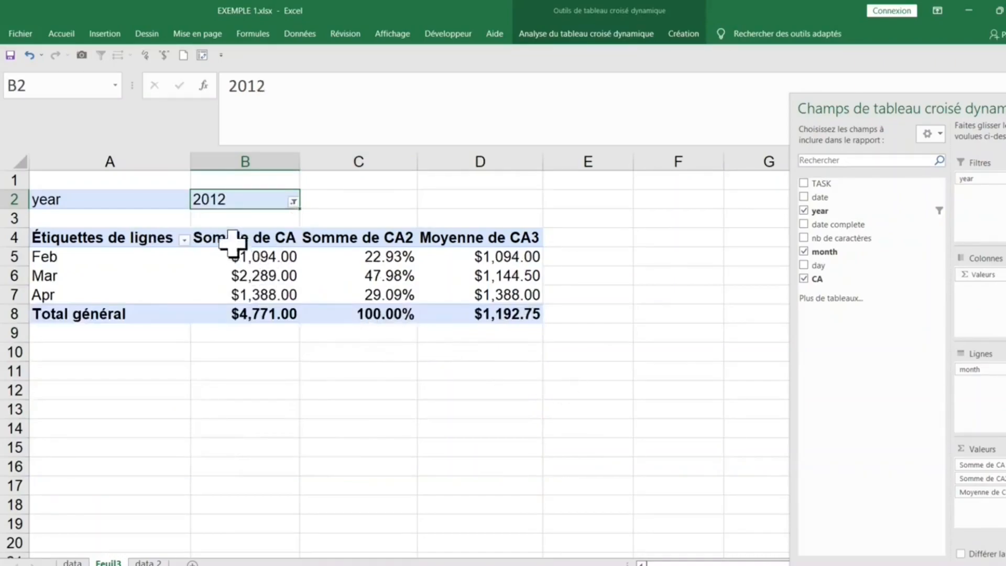
Change the pivot table's report layout to tabular form.
{"action": "left_click", "coordinate": [684, 35]}
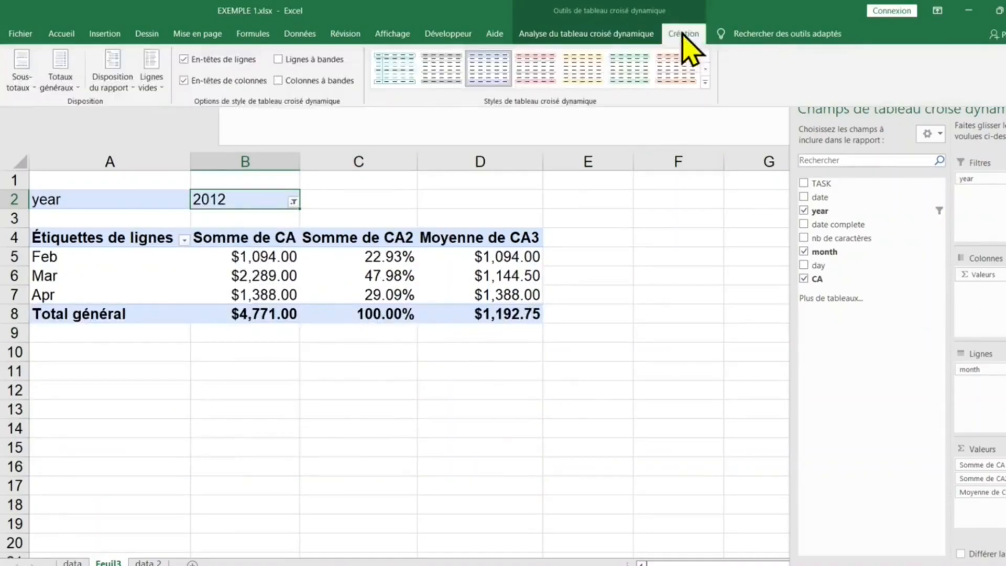
{"action": "left_click", "coordinate": [122, 89]}
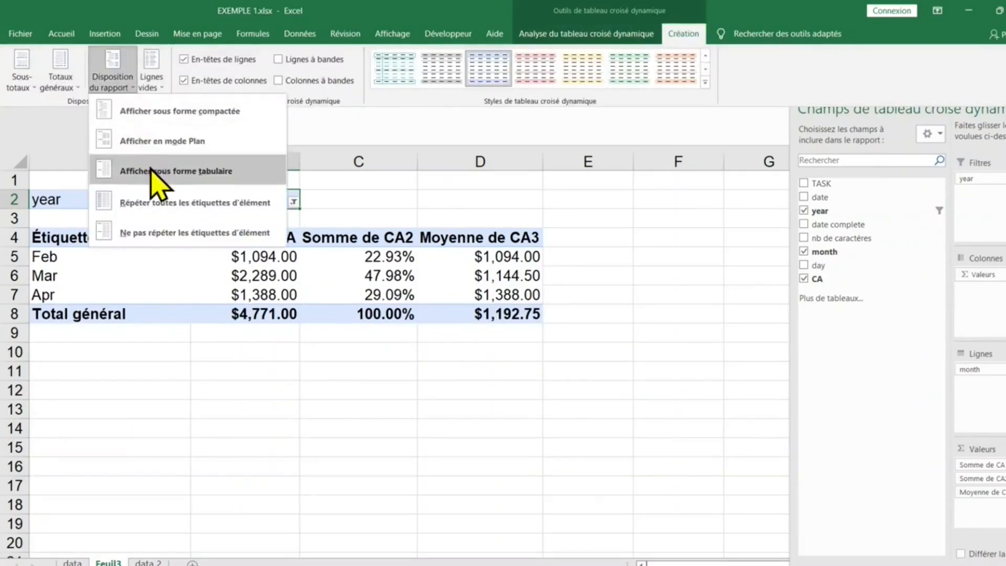
{"action": "left_click", "coordinate": [160, 173]}
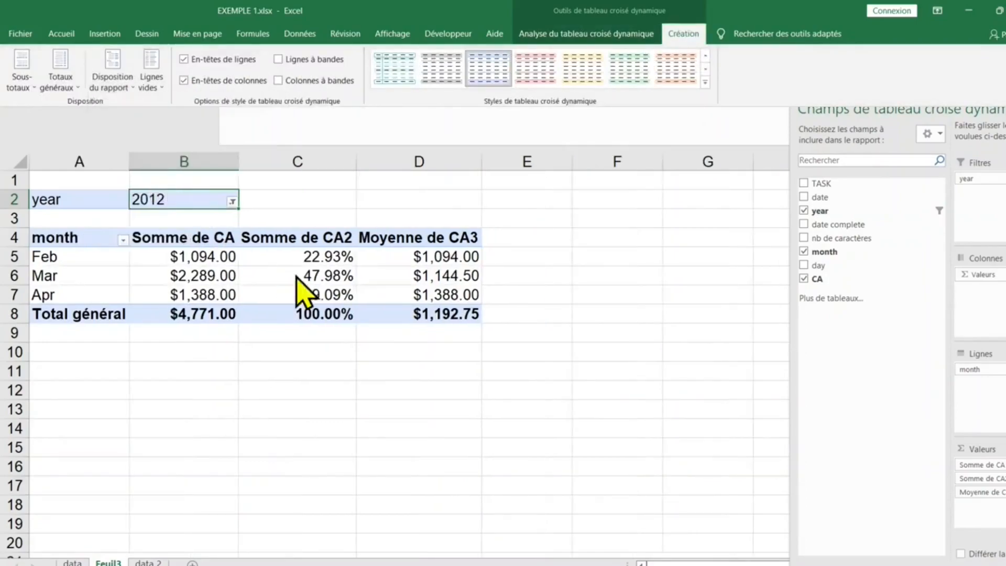
Set the year report filter to 2018.
{"action": "left_click", "coordinate": [231, 202]}
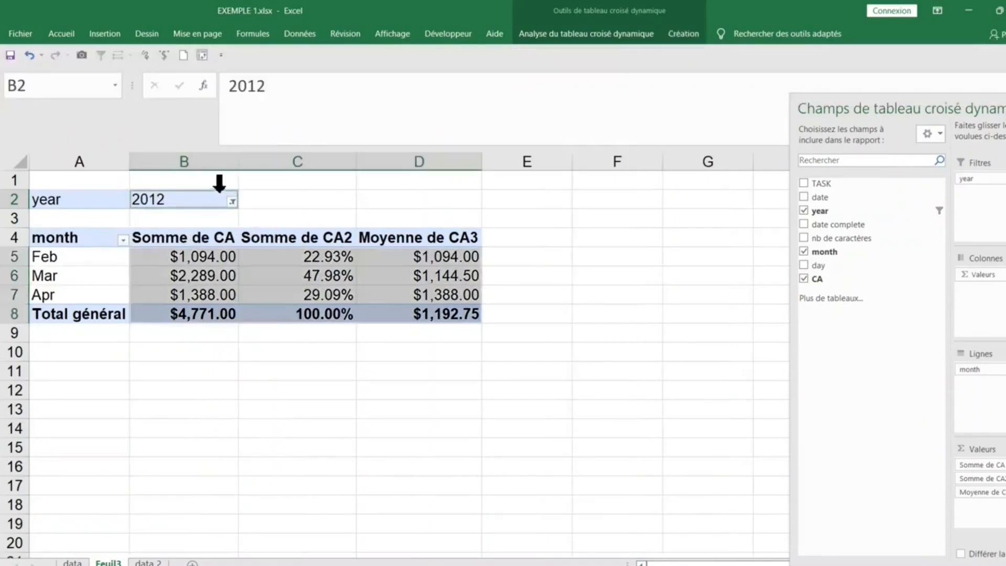
{"action": "left_click", "coordinate": [232, 201]}
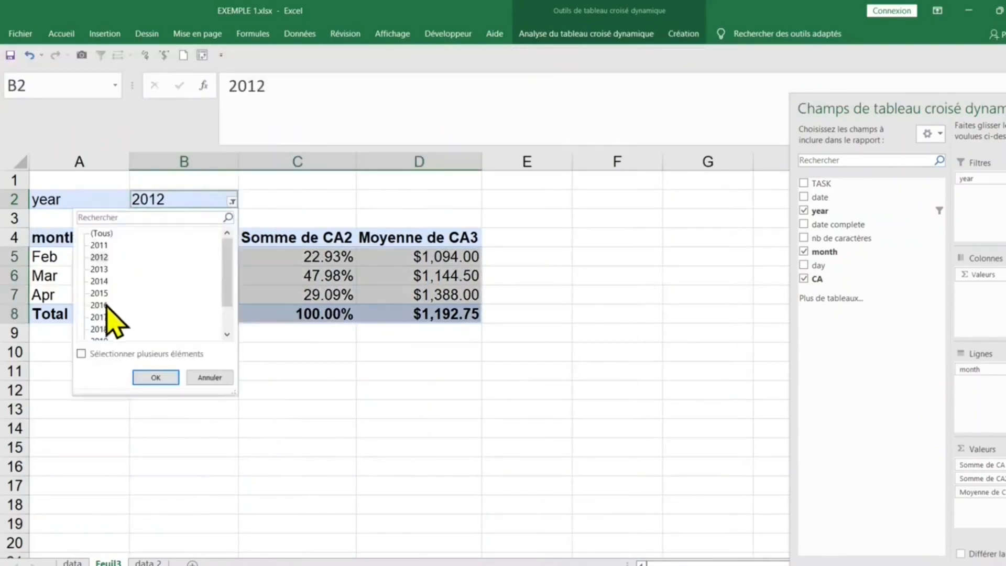
{"action": "left_click", "coordinate": [159, 379]}
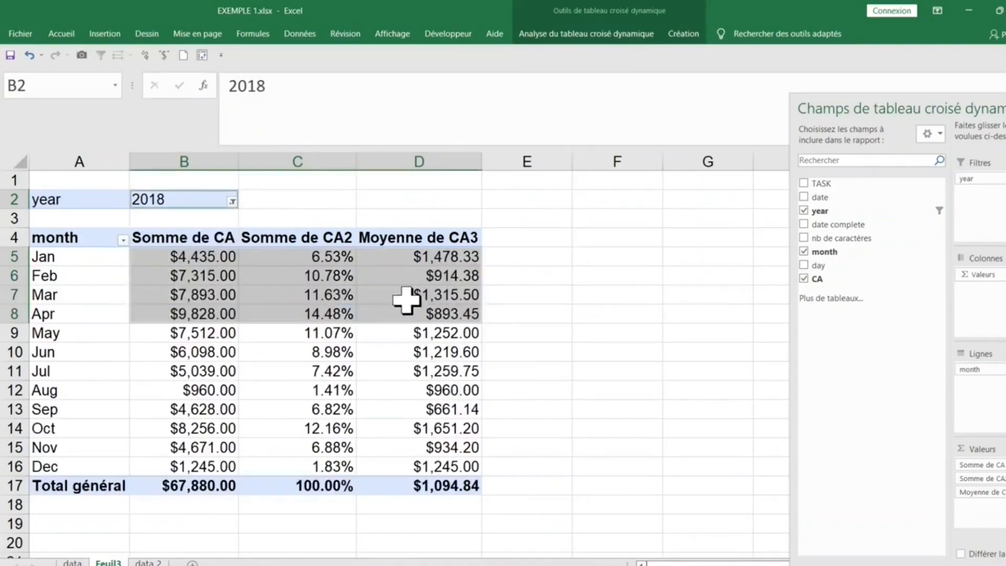
{"action": "left_click", "coordinate": [419, 296]}
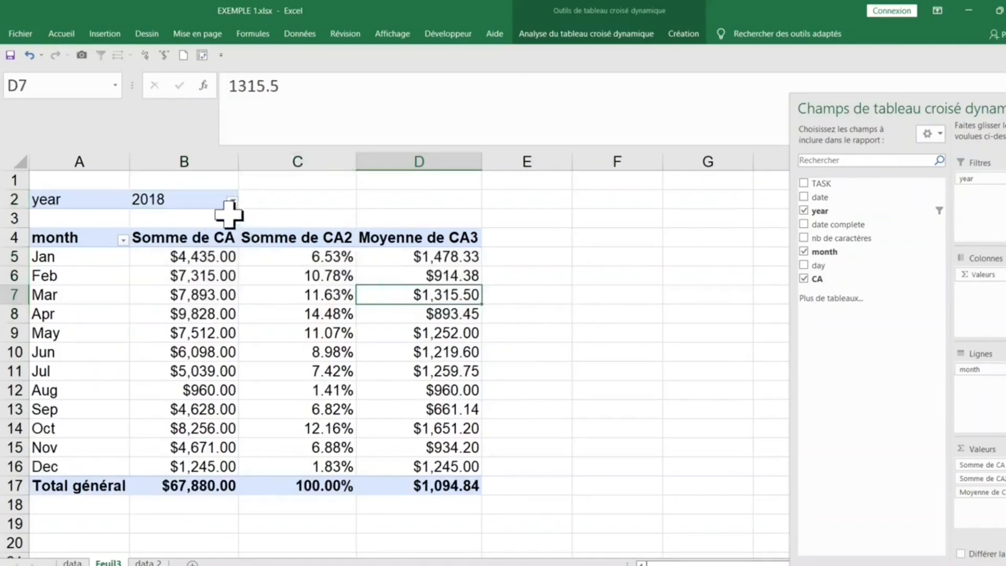
Generate the report filter pages of year so each year gets its own sheet, and close the pivot table field list.
{"action": "left_click", "coordinate": [233, 276]}
{"action": "left_click", "coordinate": [586, 33]}
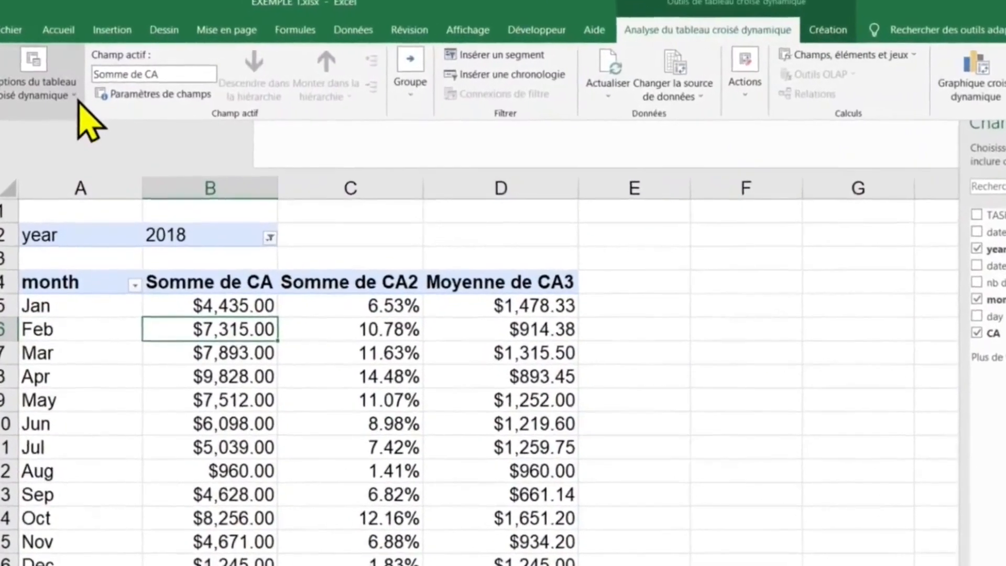
{"action": "left_click", "coordinate": [79, 104]}
{"action": "left_click", "coordinate": [52, 168]}
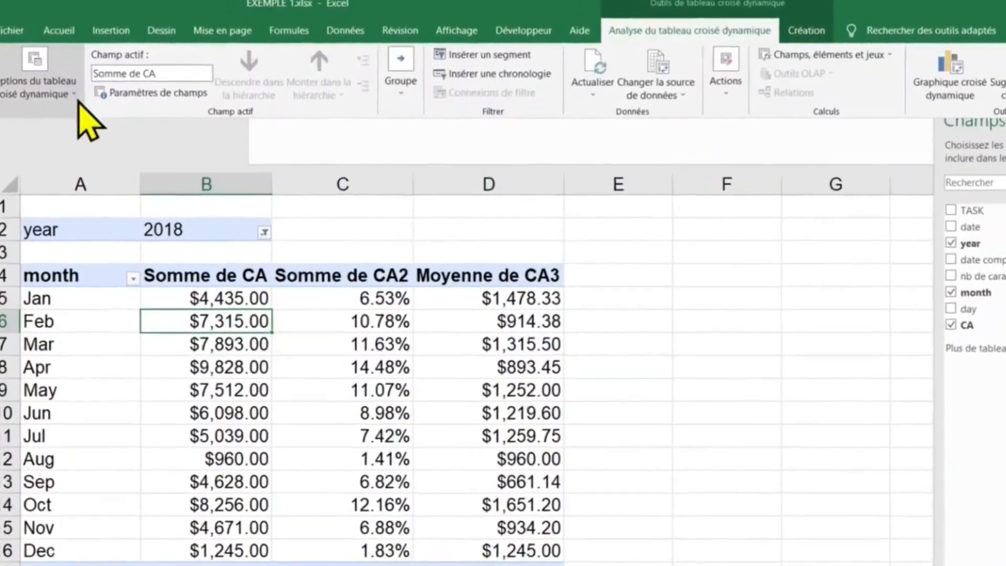
{"action": "left_click", "coordinate": [30, 105]}
{"action": "left_click", "coordinate": [52, 180]}
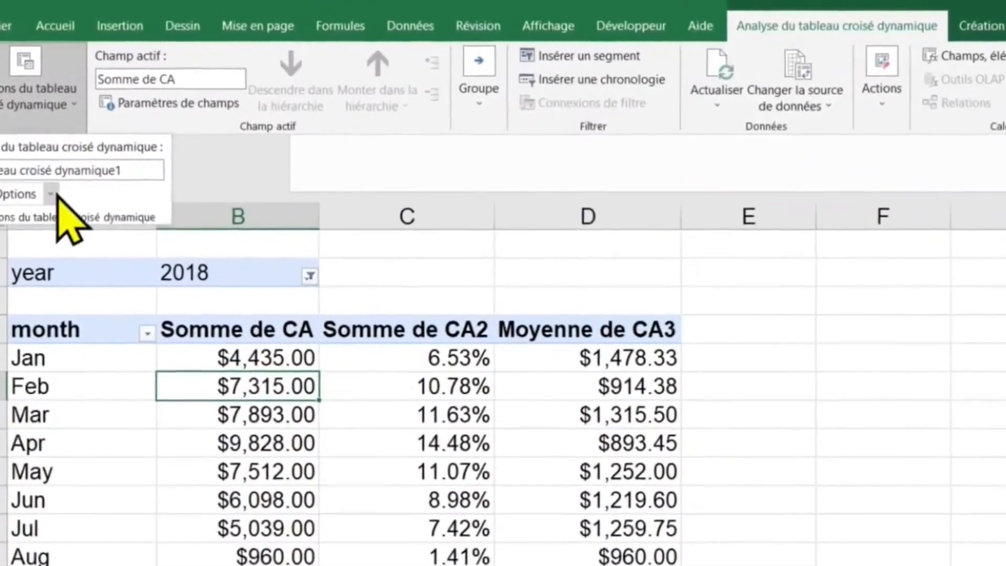
{"action": "left_click", "coordinate": [53, 194]}
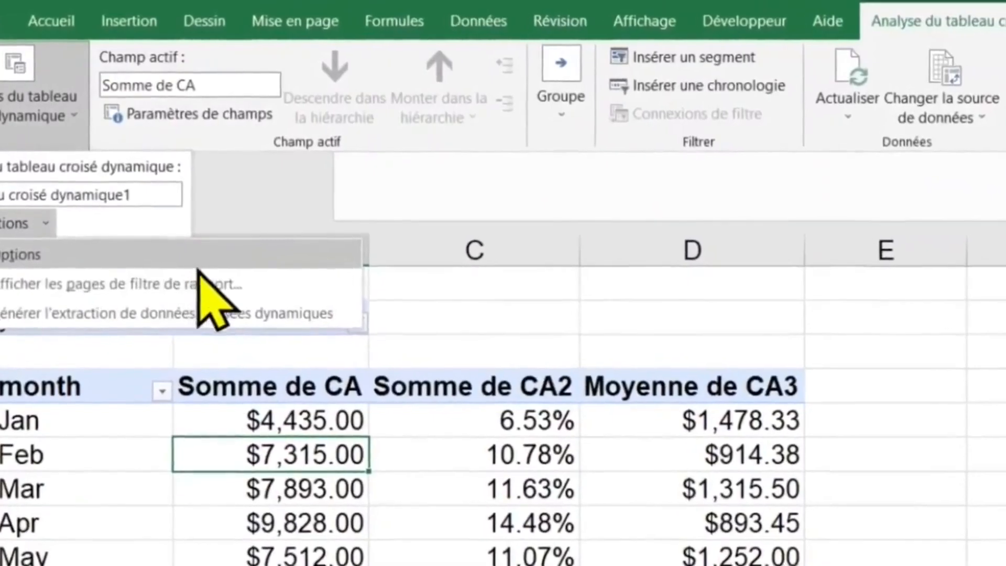
{"action": "left_click", "coordinate": [196, 284]}
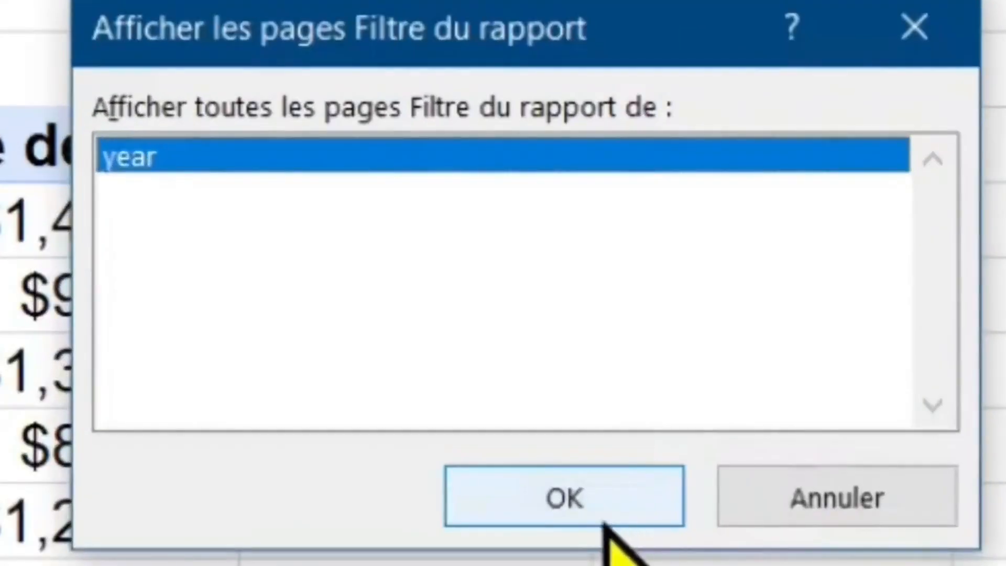
{"action": "left_click", "coordinate": [591, 512]}
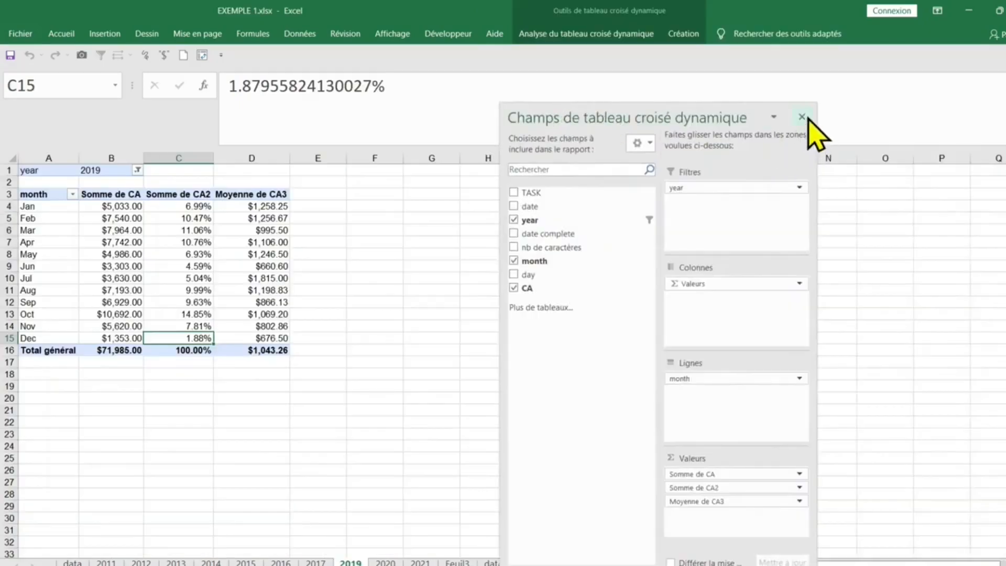
{"action": "left_click", "coordinate": [803, 117]}
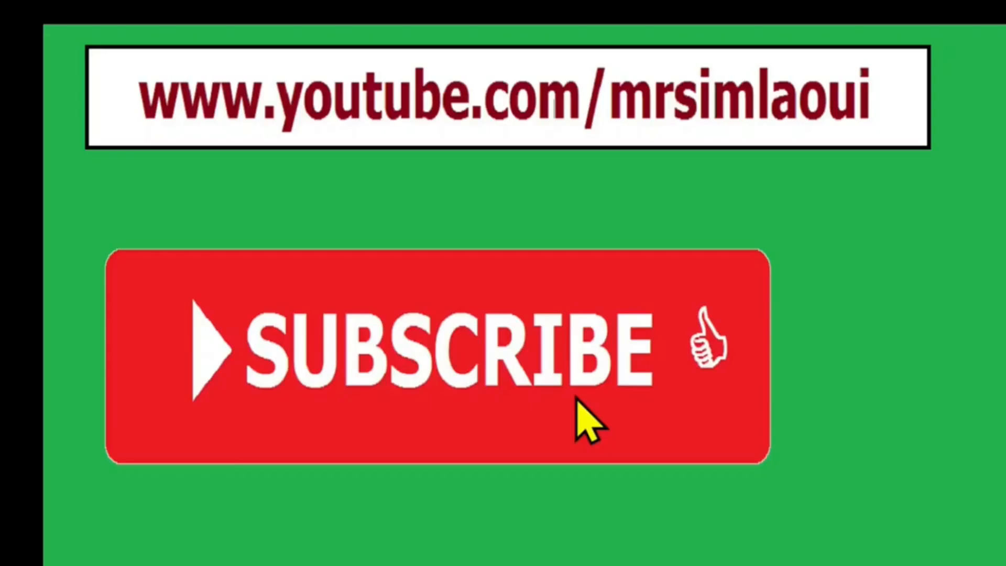